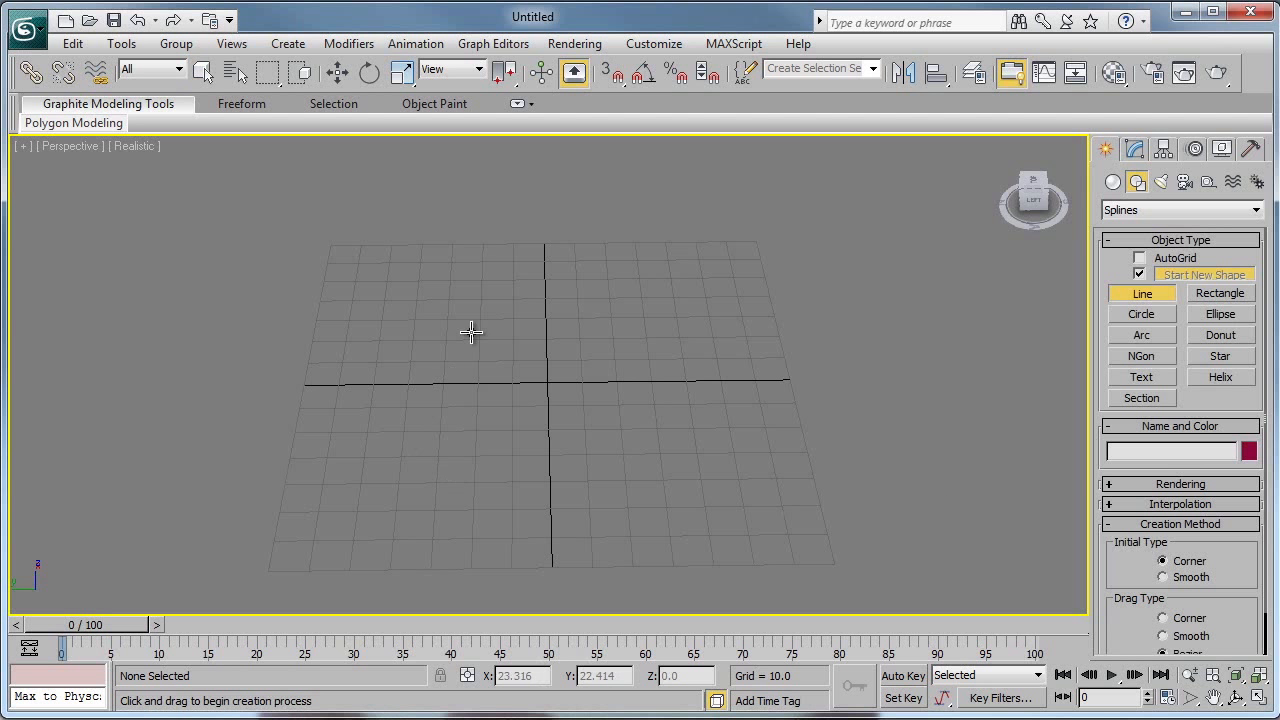
# Draw an open zigzag line with five corner vertices, starting on the far side of the grid and ending beyond its near edge.
pyautogui.click(476, 250)
pyautogui.click(342, 311)
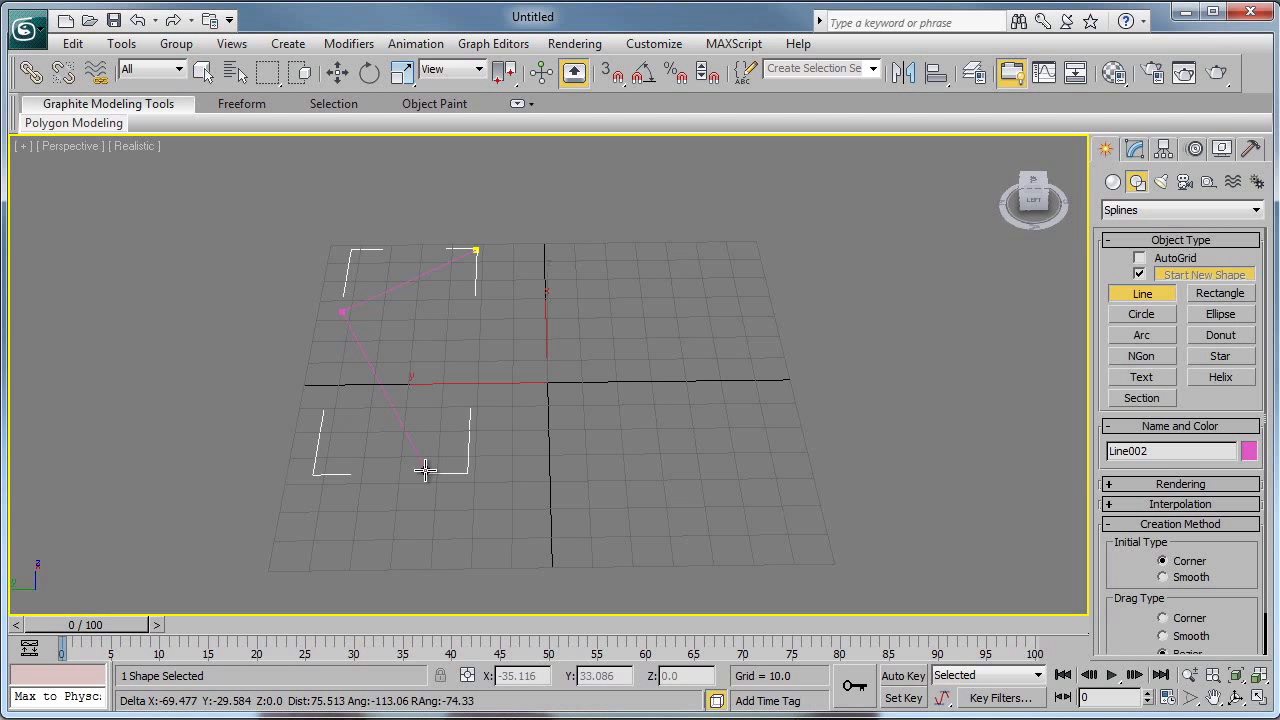
pyautogui.click(440, 412)
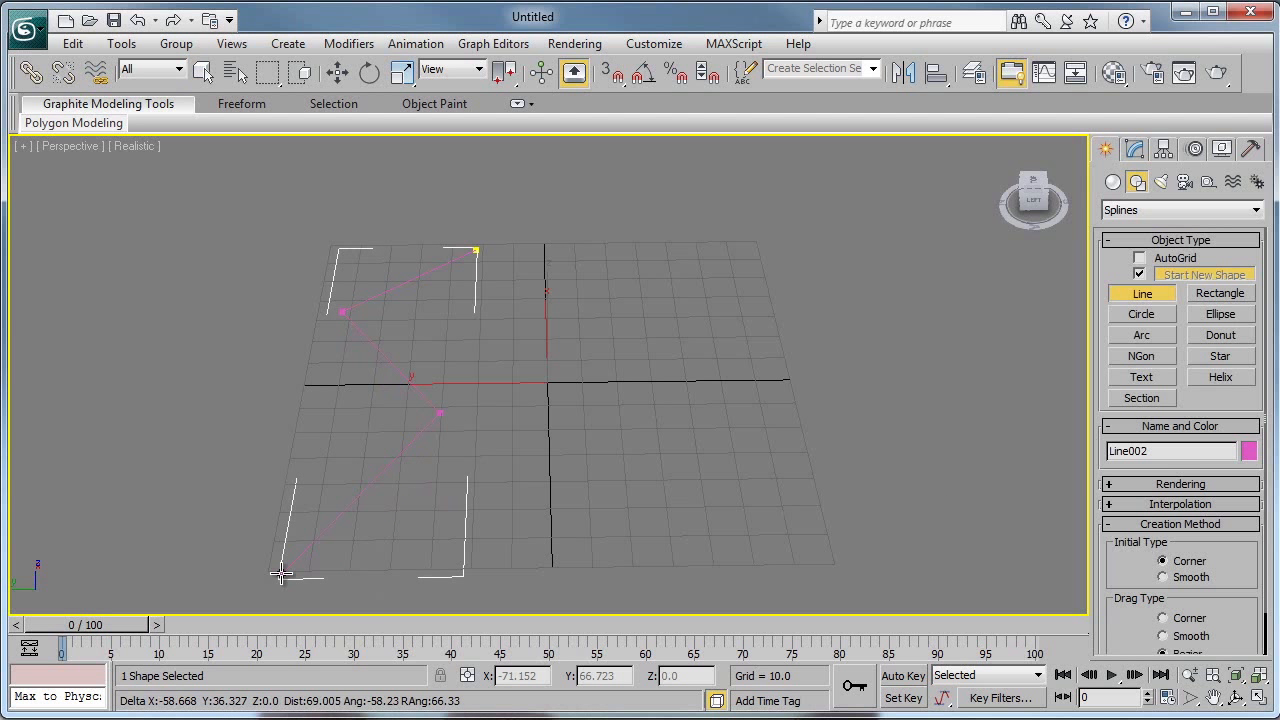
pyautogui.click(283, 545)
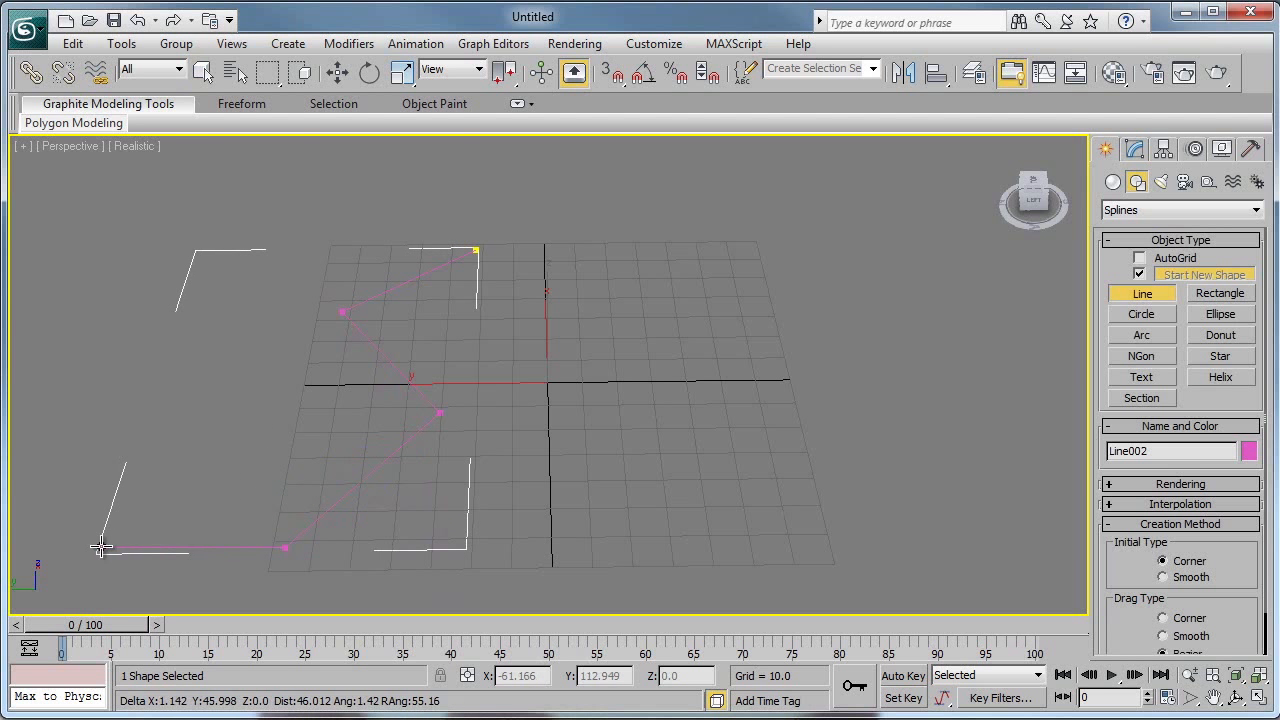
pyautogui.click(103, 550)
pyautogui.rightClick(103, 550)
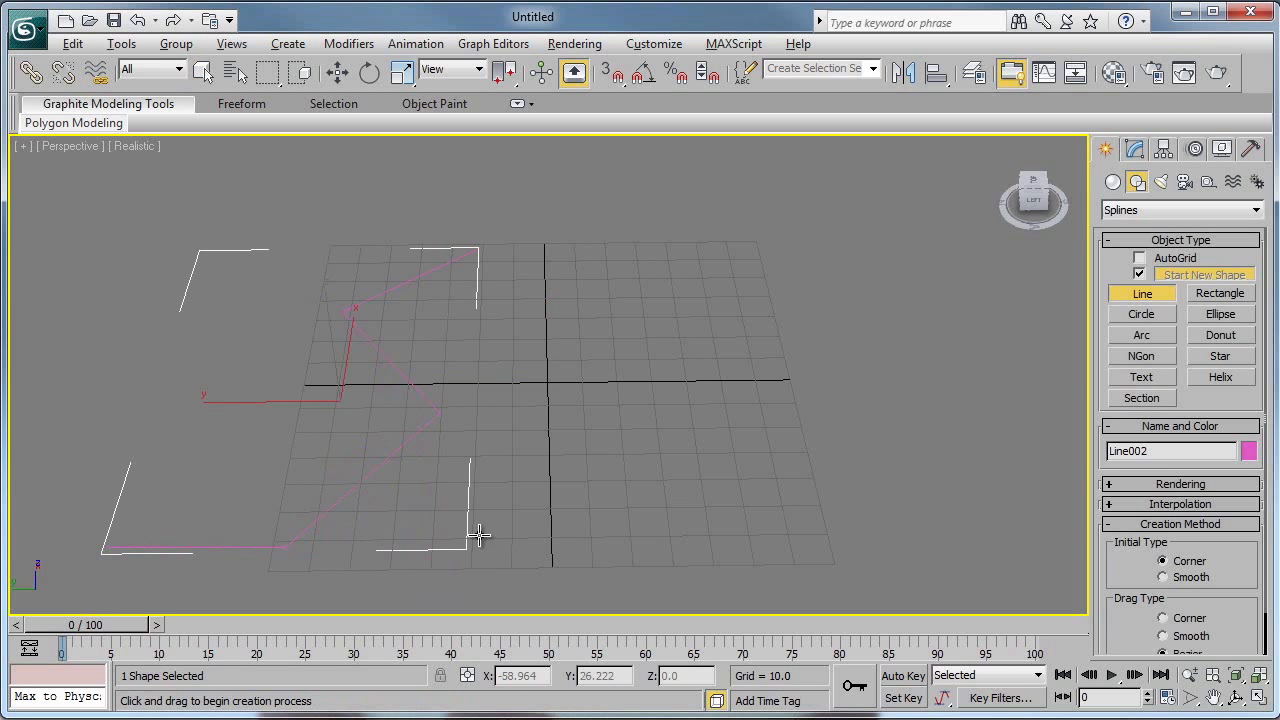
# Hide the selection brackets around the zigzag line.
pyautogui.keyDown('alt'); pyautogui.moveTo(478, 536); pyautogui.dragTo(521, 537, button='middle'); pyautogui.keyUp('alt')
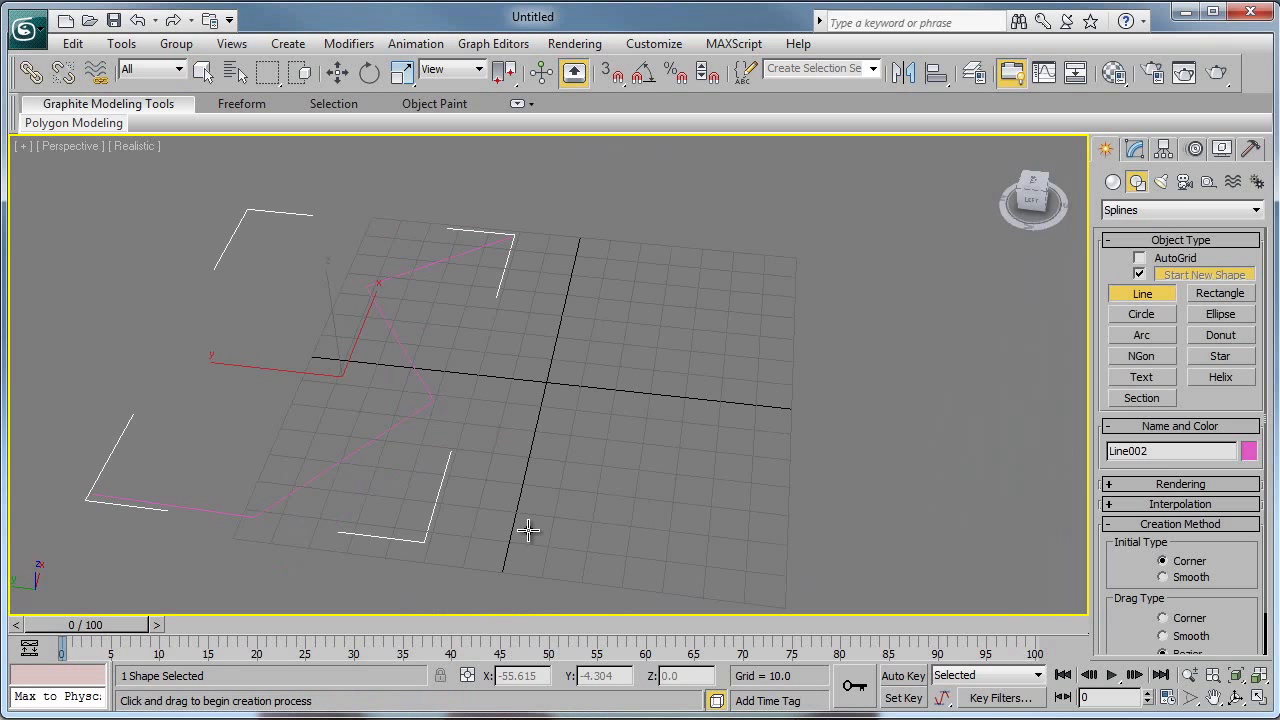
pyautogui.press('j')
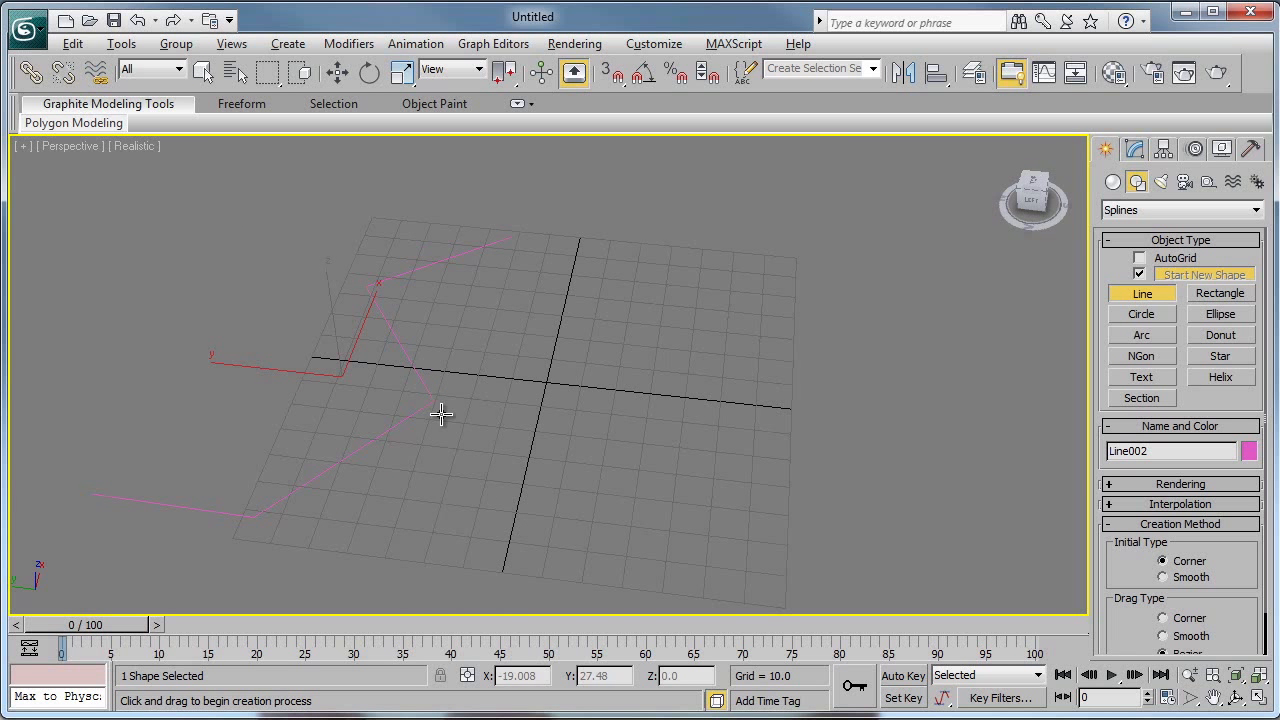
pyautogui.keyDown('alt'); pyautogui.moveTo(441, 414); pyautogui.dragTo(485, 395, button='middle'); pyautogui.keyUp('alt')
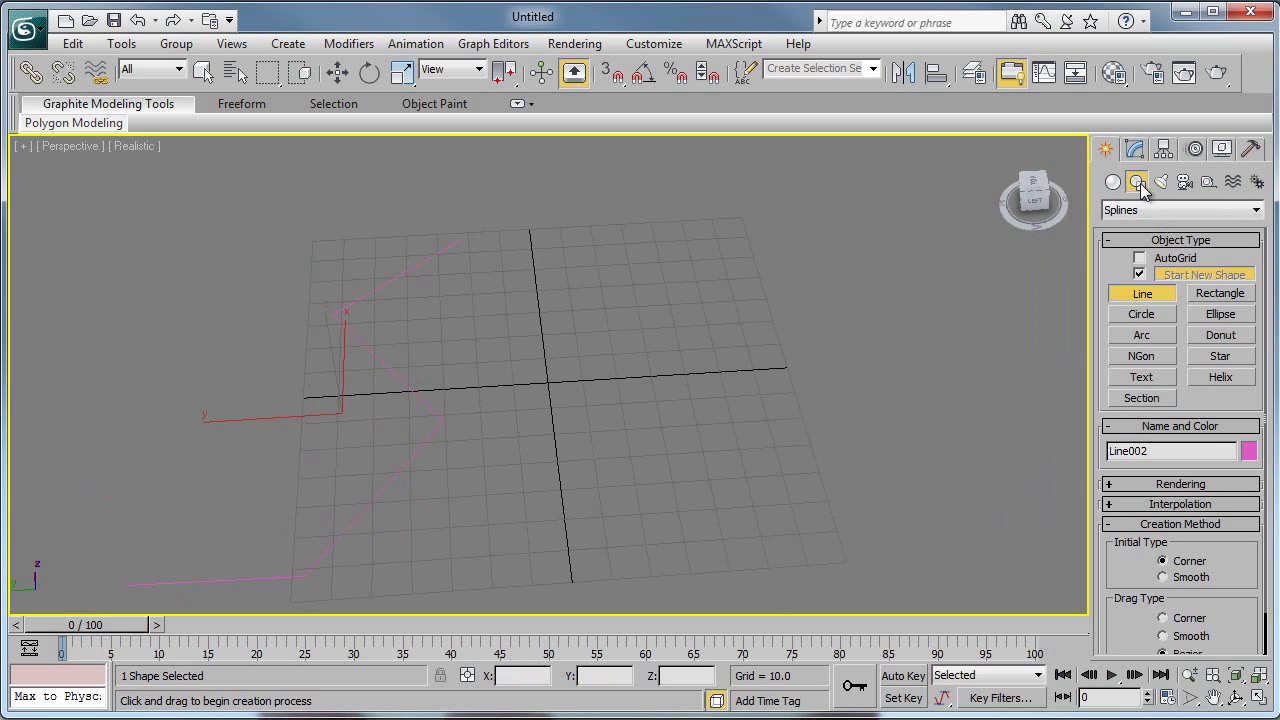
# Change the line's object color to yellow-green from the 3ds Max palette.
pyautogui.click(1134, 149)
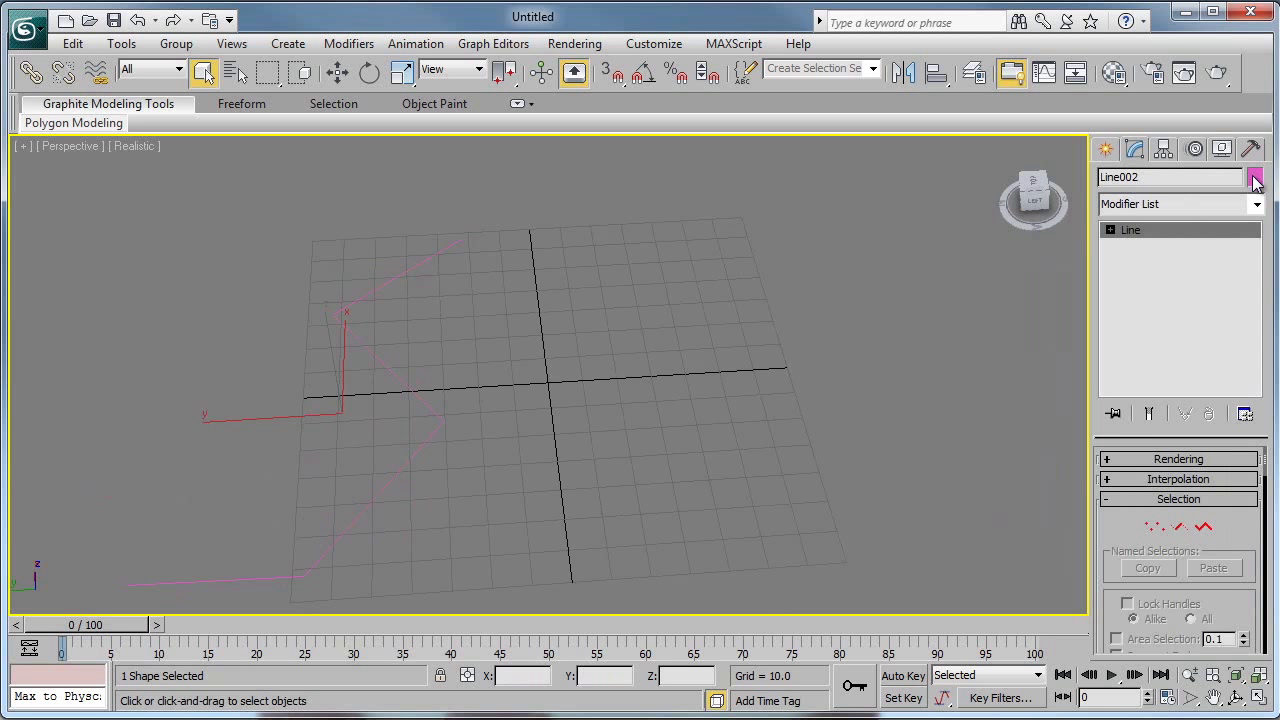
pyautogui.click(1255, 177)
pyautogui.click(554, 311)
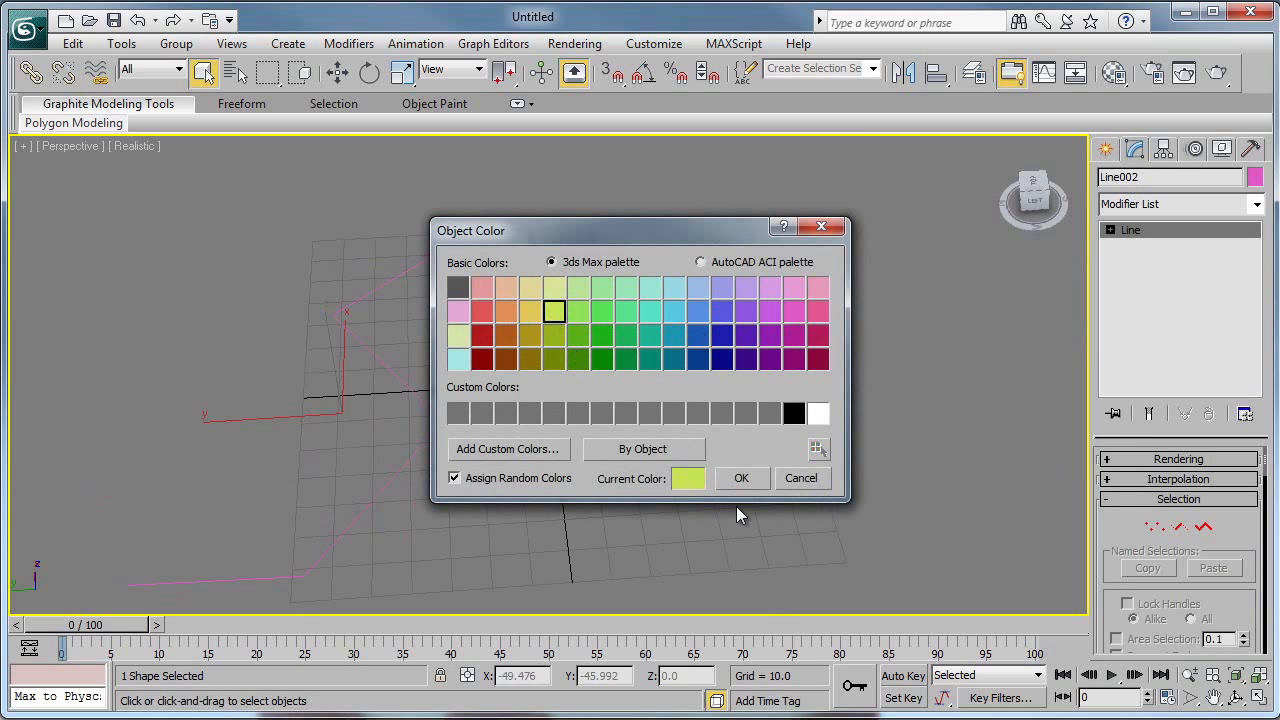
pyautogui.click(738, 478)
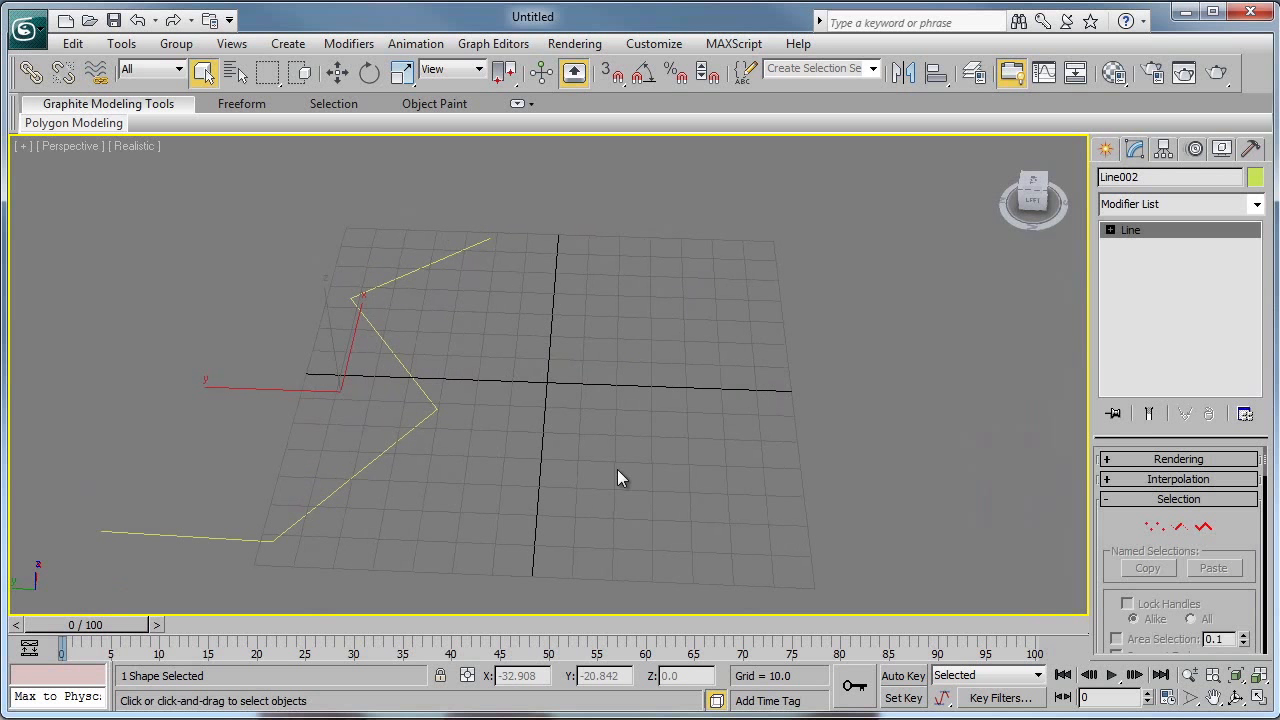
# Edit the line at vertex level and convert its second vertex to Smooth.
pyautogui.moveTo(1134, 430); pyautogui.dragTo(1142, 352)
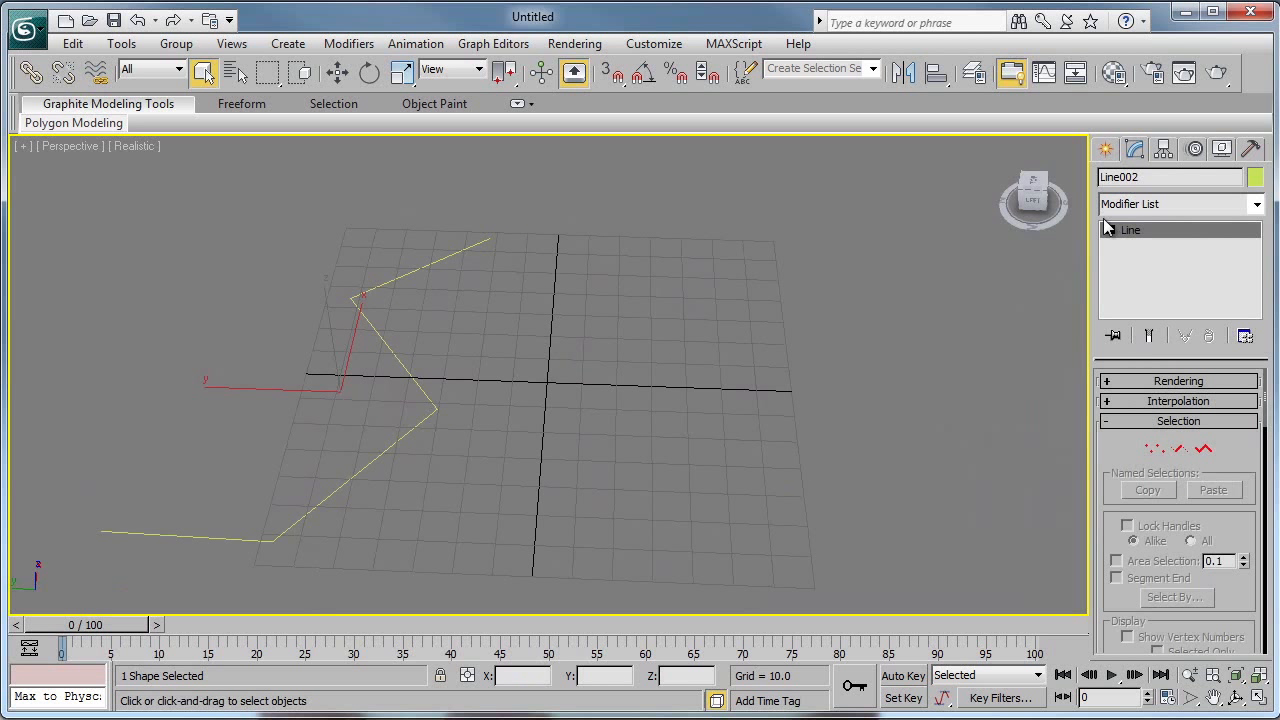
pyautogui.click(1153, 450)
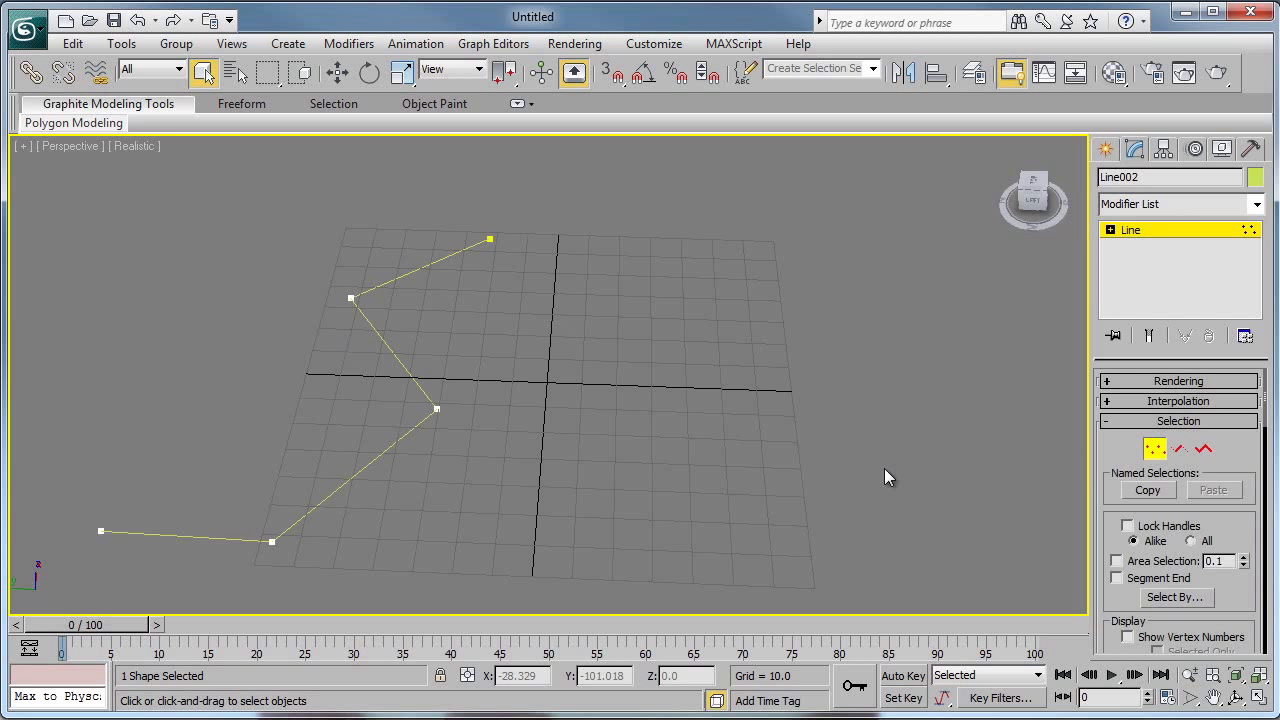
pyautogui.rightClick(353, 297)
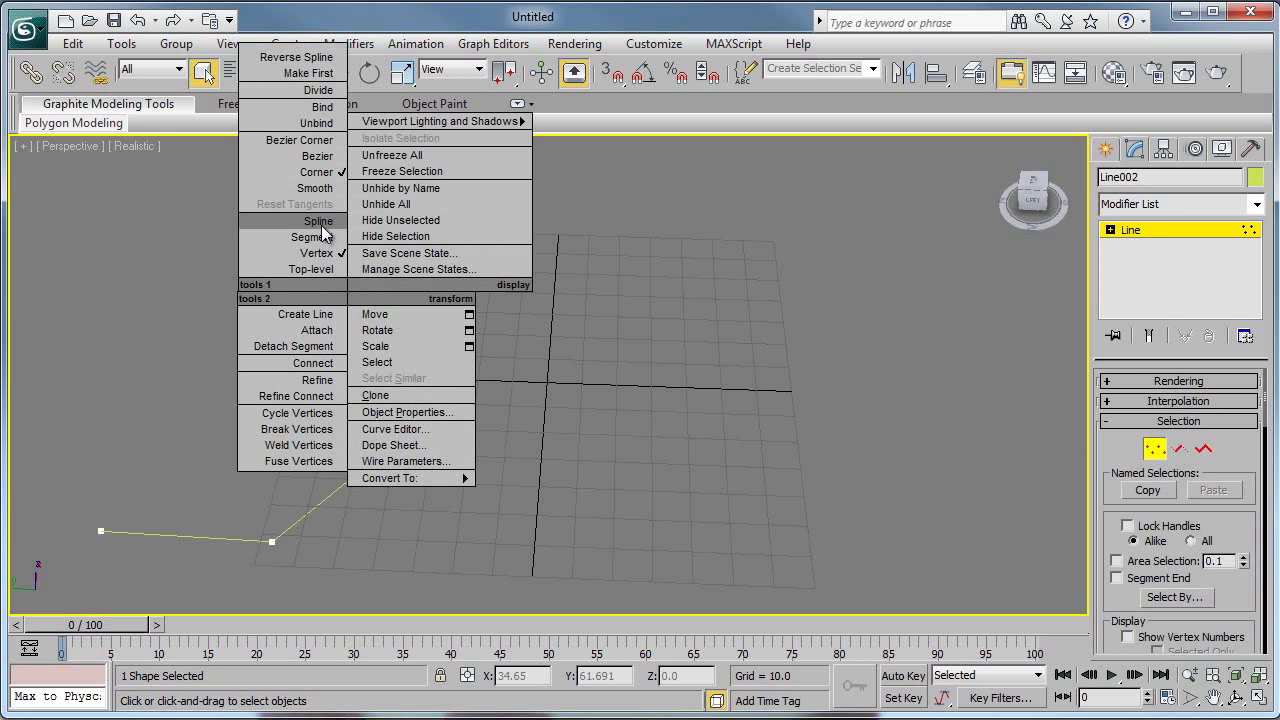
pyautogui.click(507, 350)
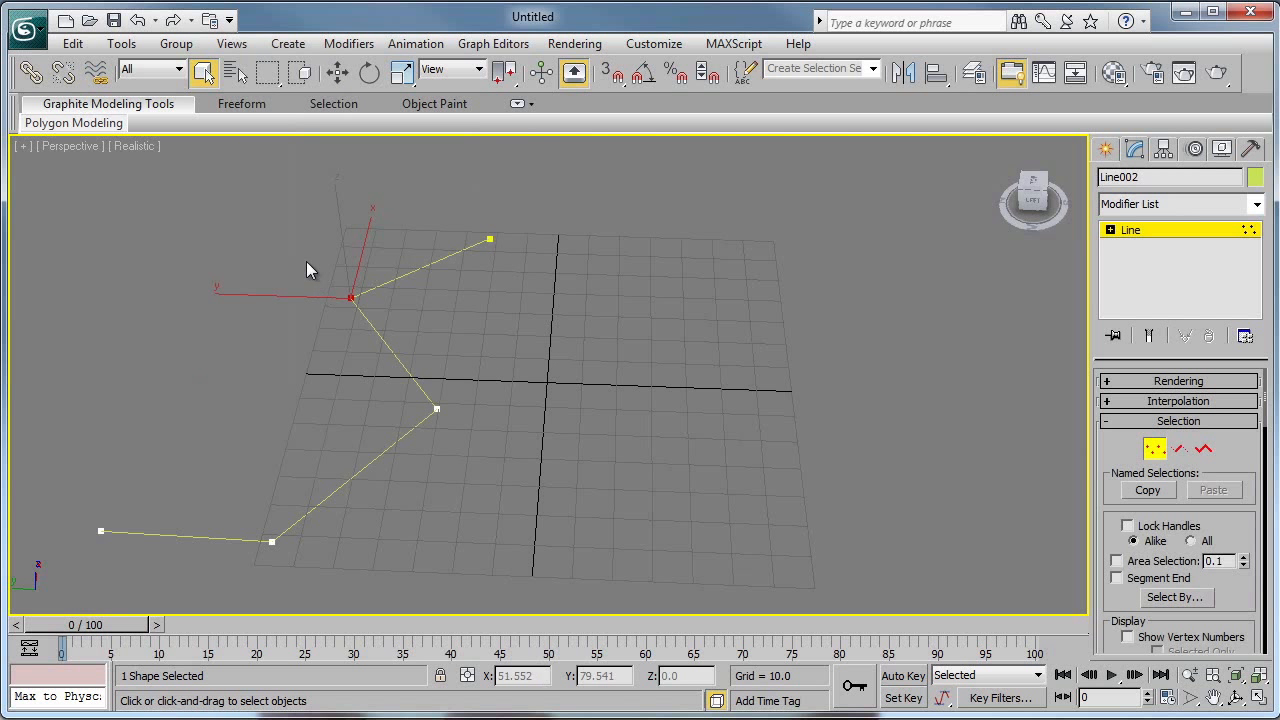
pyautogui.rightClick(350, 297)
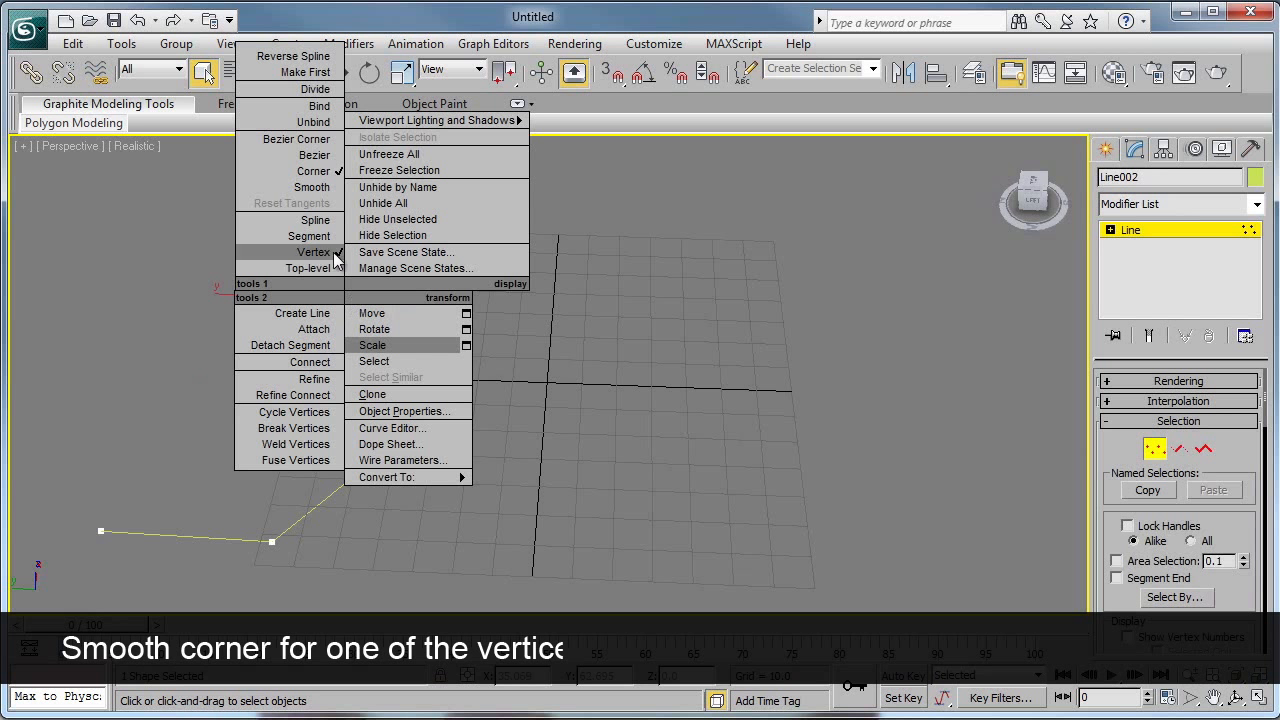
pyautogui.click(314, 186)
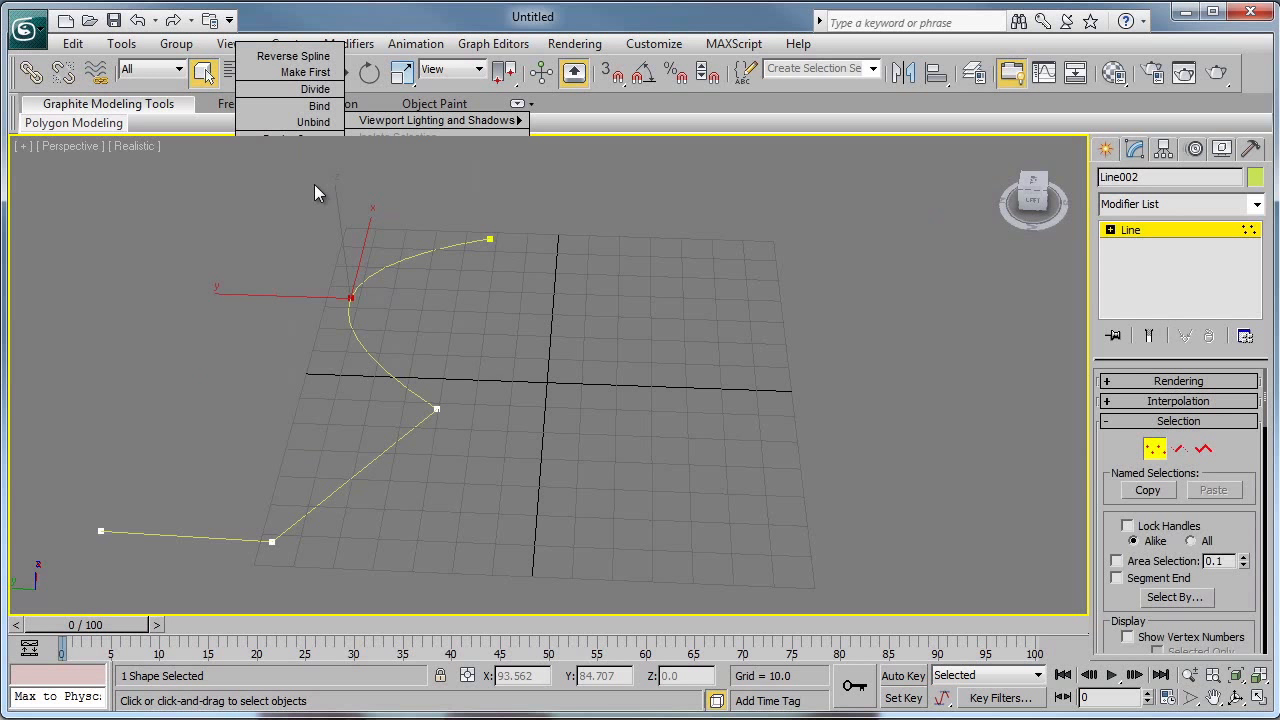
# Convert the middle vertex to Bezier and swing its tangent handles so the curve flows smoothly through it.
pyautogui.rightClick(438, 409)
pyautogui.click(412, 255)
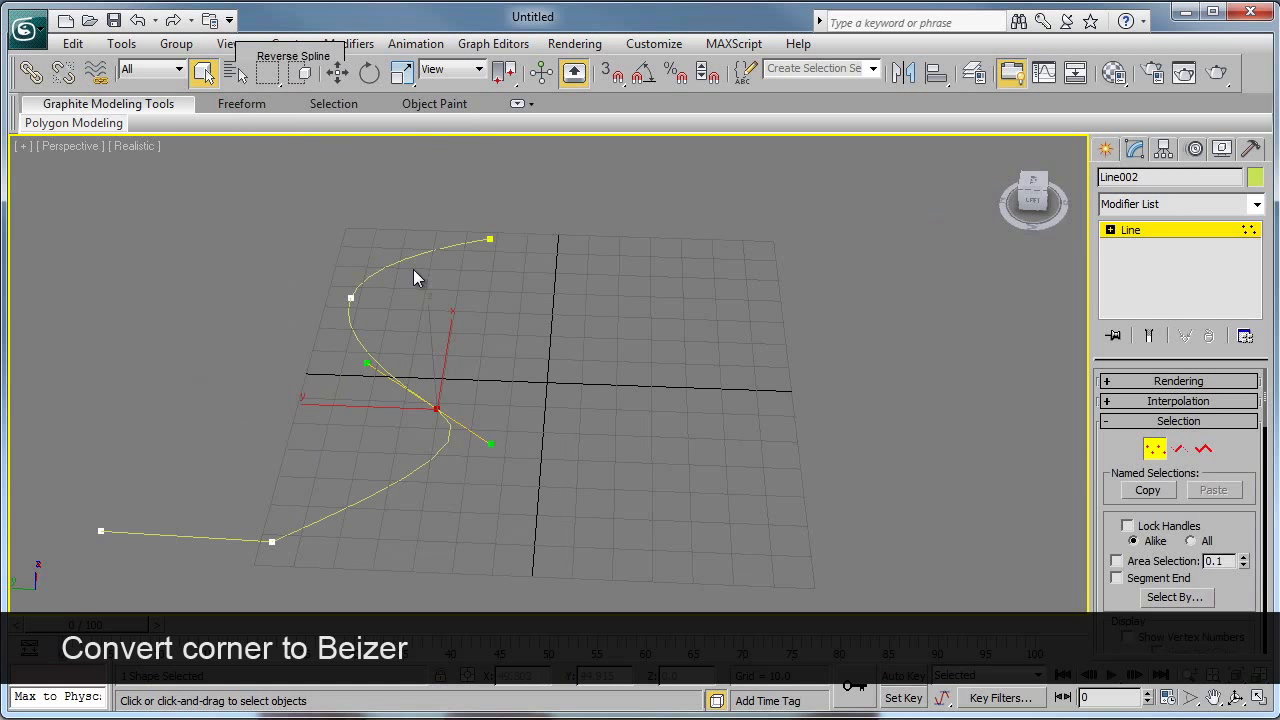
pyautogui.moveTo(419, 454); pyautogui.dragTo(419, 455)
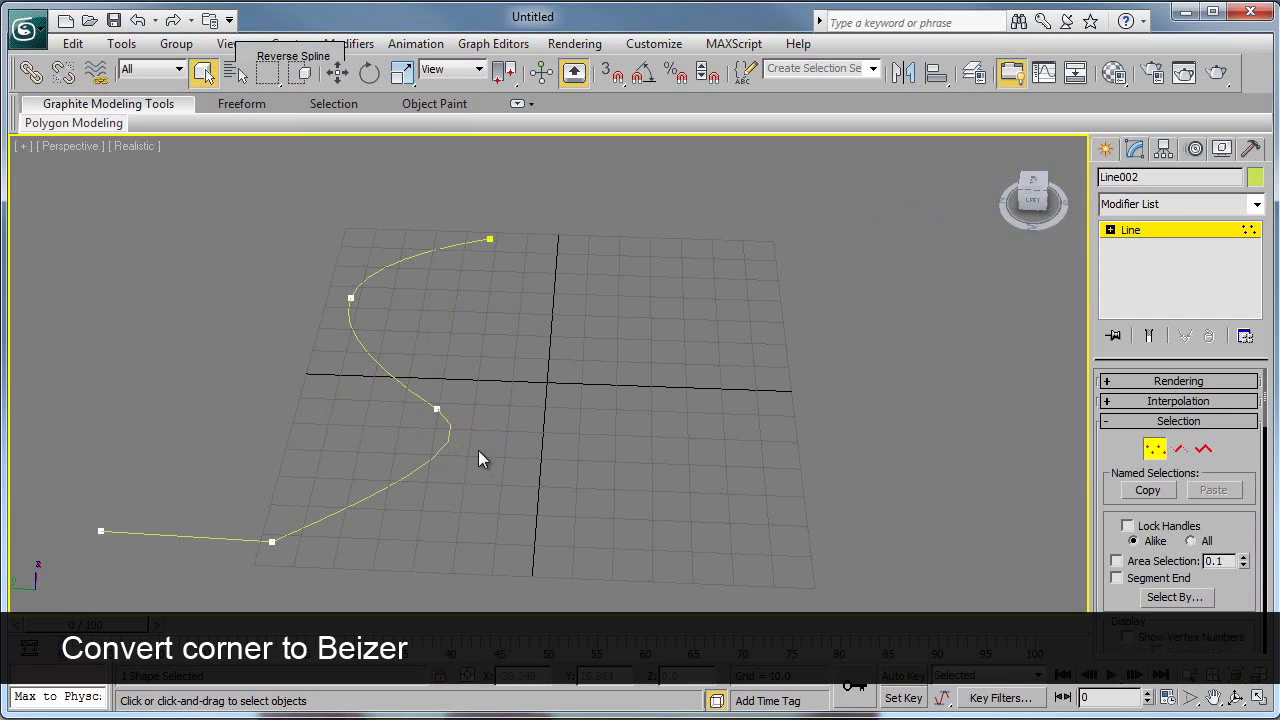
pyautogui.moveTo(402, 379); pyautogui.dragTo(427, 467)
pyautogui.press('w')
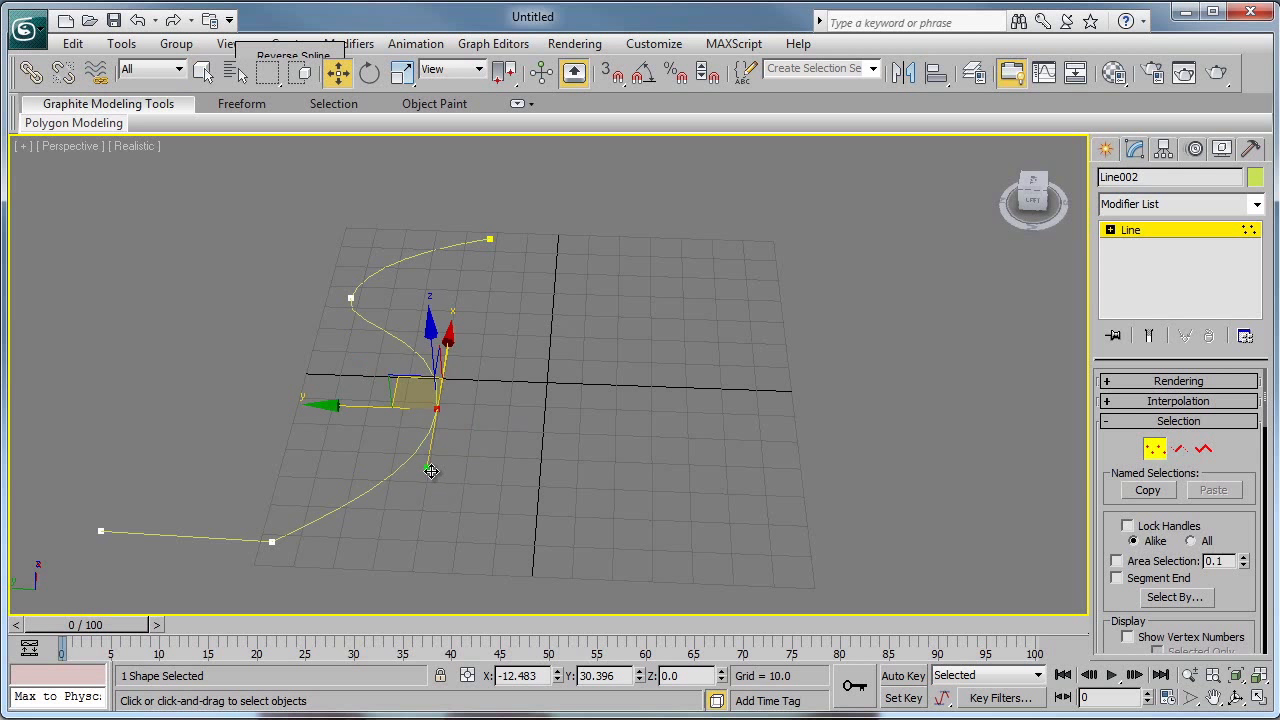
# Convert the fourth vertex to Bezier Corner and pull its inner handle outward to round the adjoining segment.
pyautogui.click(272, 541)
pyautogui.rightClick(268, 536)
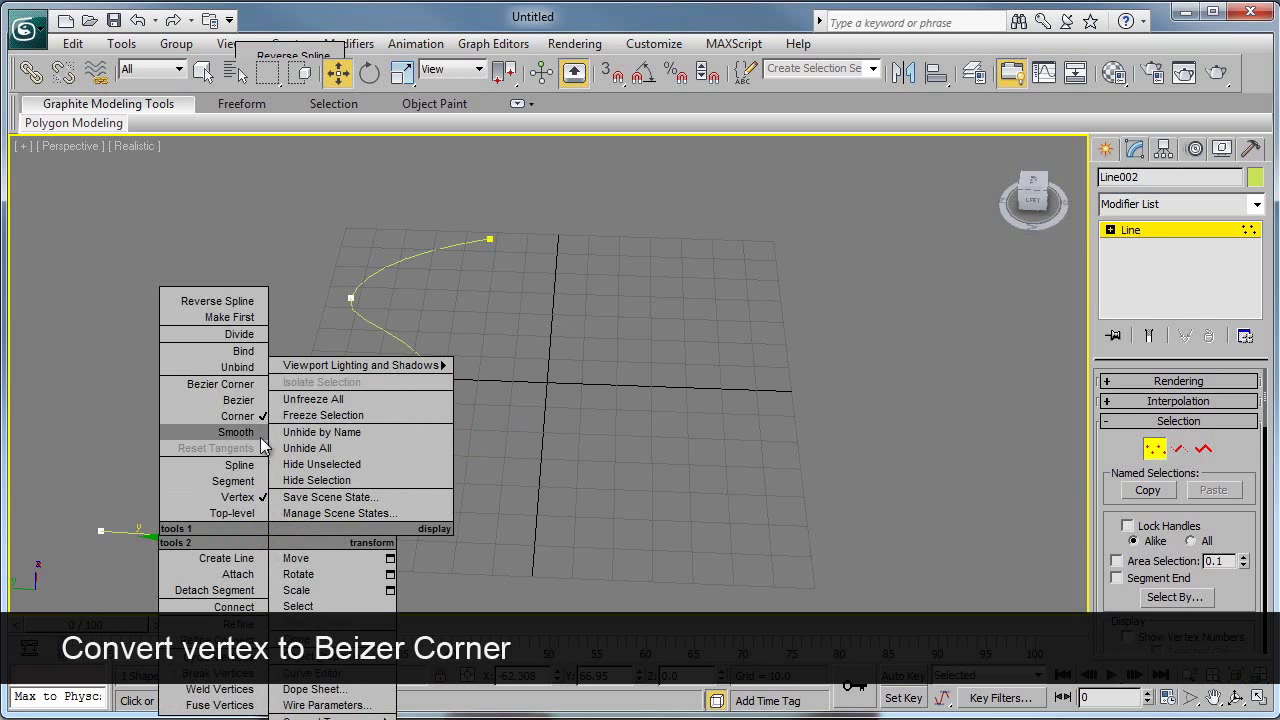
pyautogui.click(247, 386)
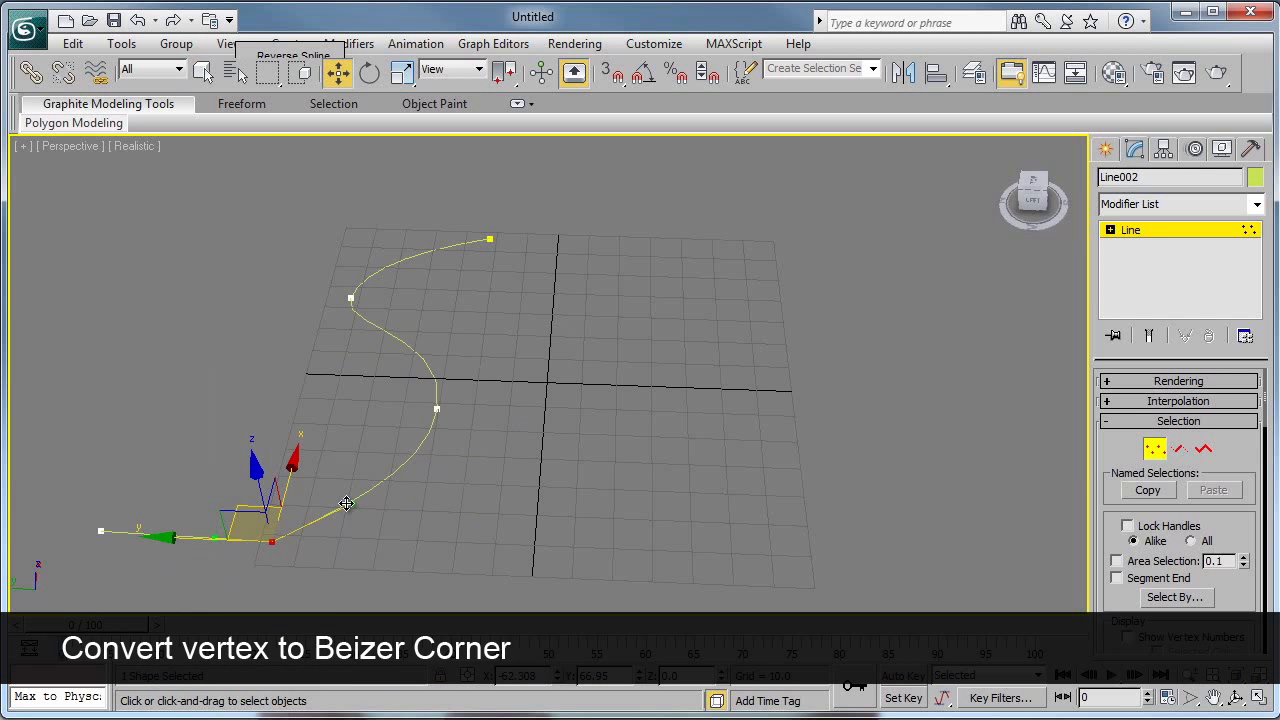
pyautogui.moveTo(346, 503); pyautogui.dragTo(391, 537)
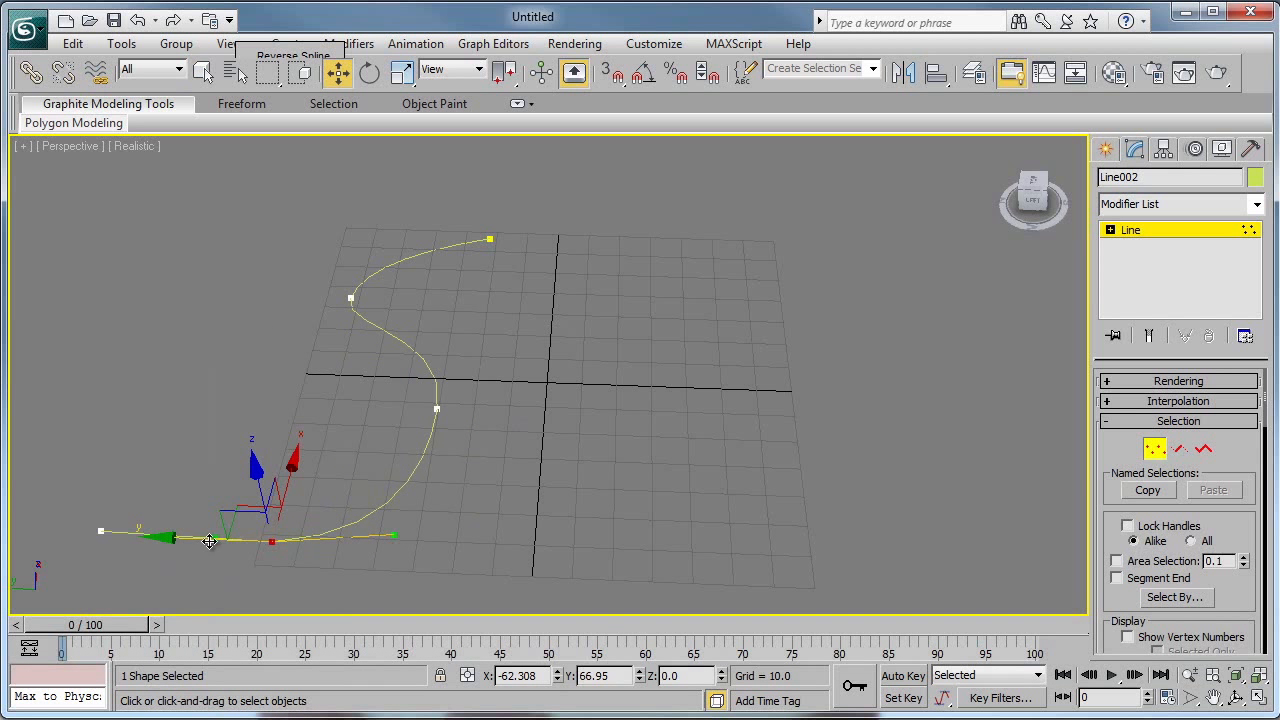
pyautogui.click(245, 565)
pyautogui.moveTo(309, 569); pyautogui.dragTo(309, 569)
pyautogui.moveTo(206, 561); pyautogui.dragTo(208, 560)
# Convert the end vertex of the straight segment to Bezier and try to adjust its tangent handle.
pyautogui.keyDown('alt'); pyautogui.moveTo(258, 545); pyautogui.dragTo(411, 414, button='middle'); pyautogui.keyUp('alt')
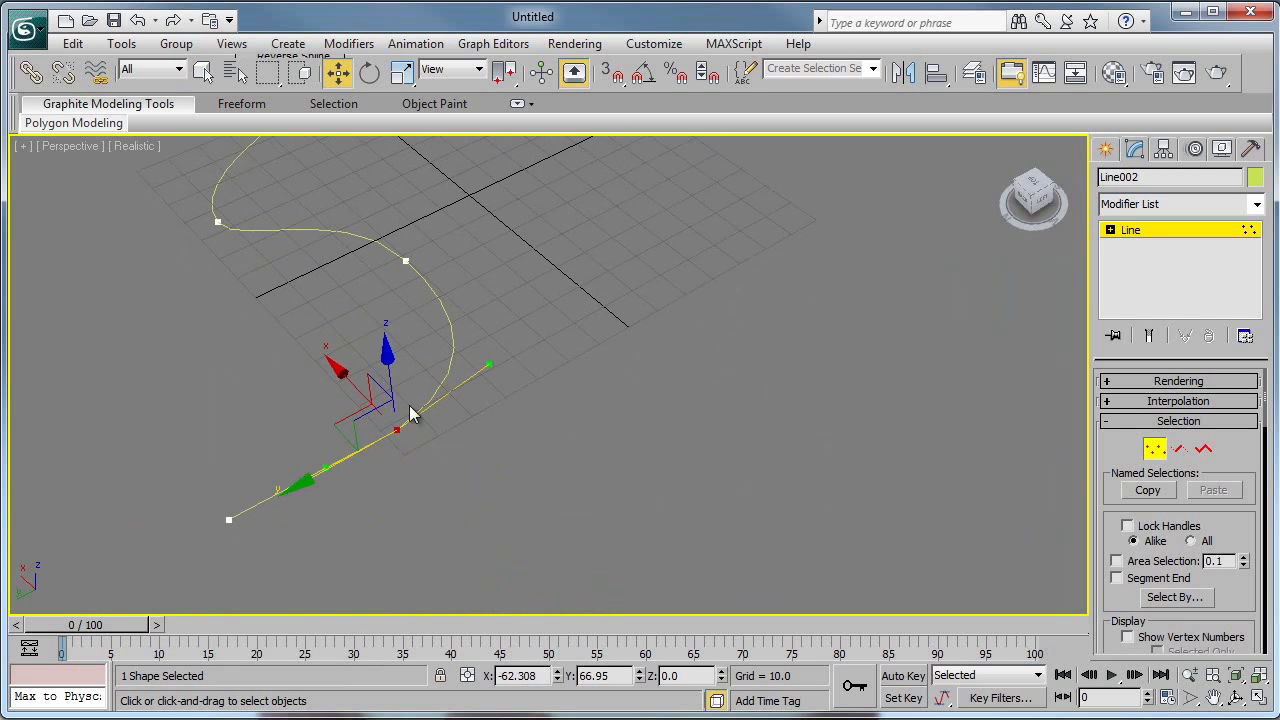
pyautogui.click(366, 480)
pyautogui.click(407, 448)
pyautogui.click(230, 518)
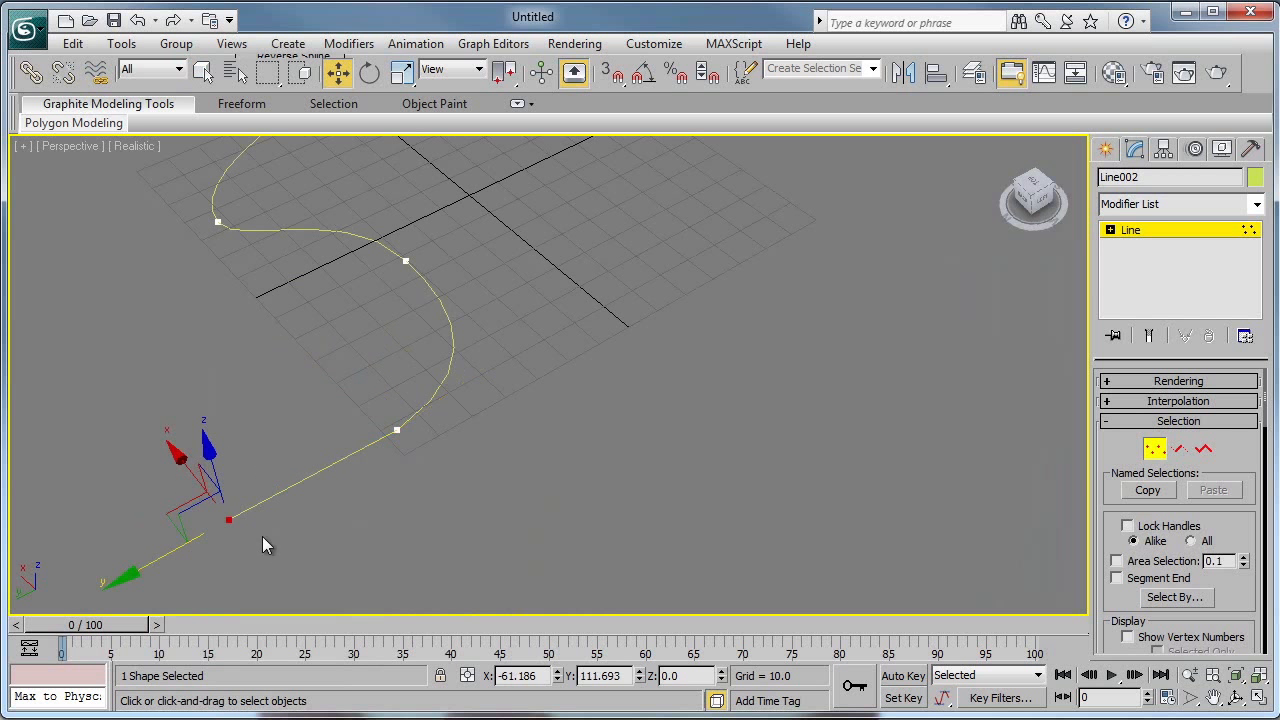
pyautogui.rightClick(231, 531)
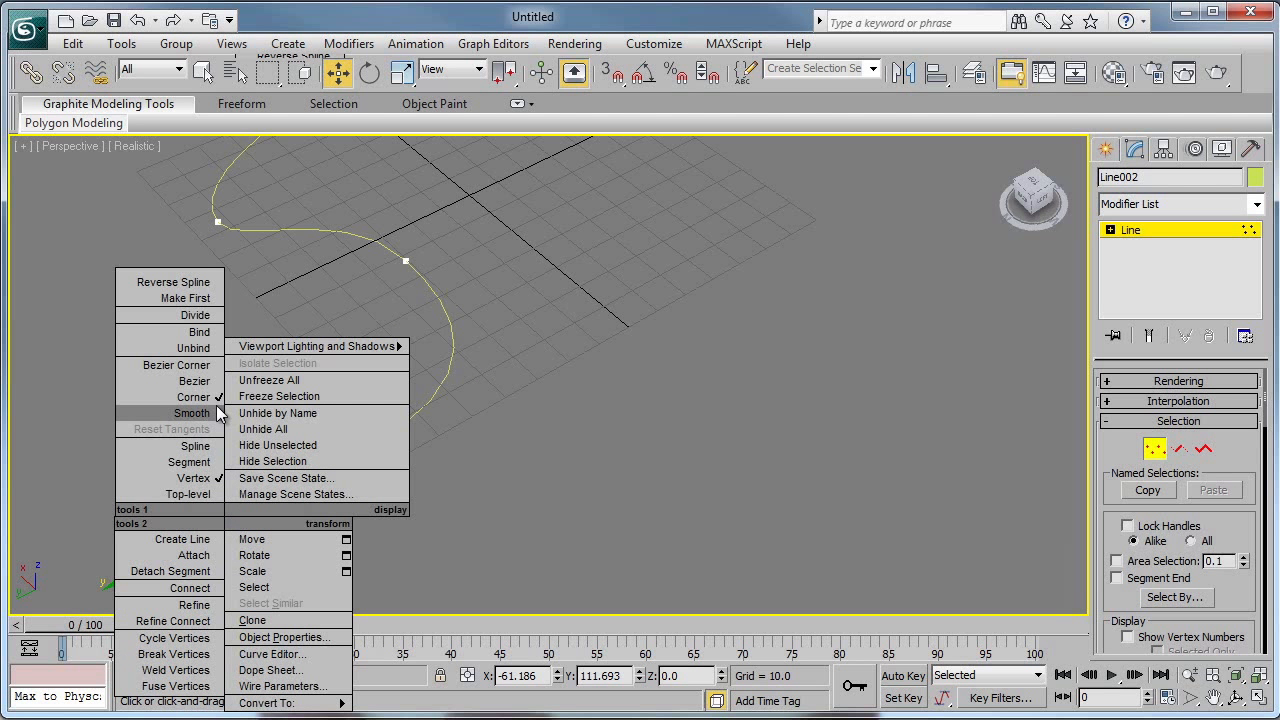
pyautogui.click(202, 381)
pyautogui.moveTo(280, 496)
pyautogui.mouseDown()
pyautogui.moveTo(284, 509)
pyautogui.moveTo(258, 502)
pyautogui.mouseUp()
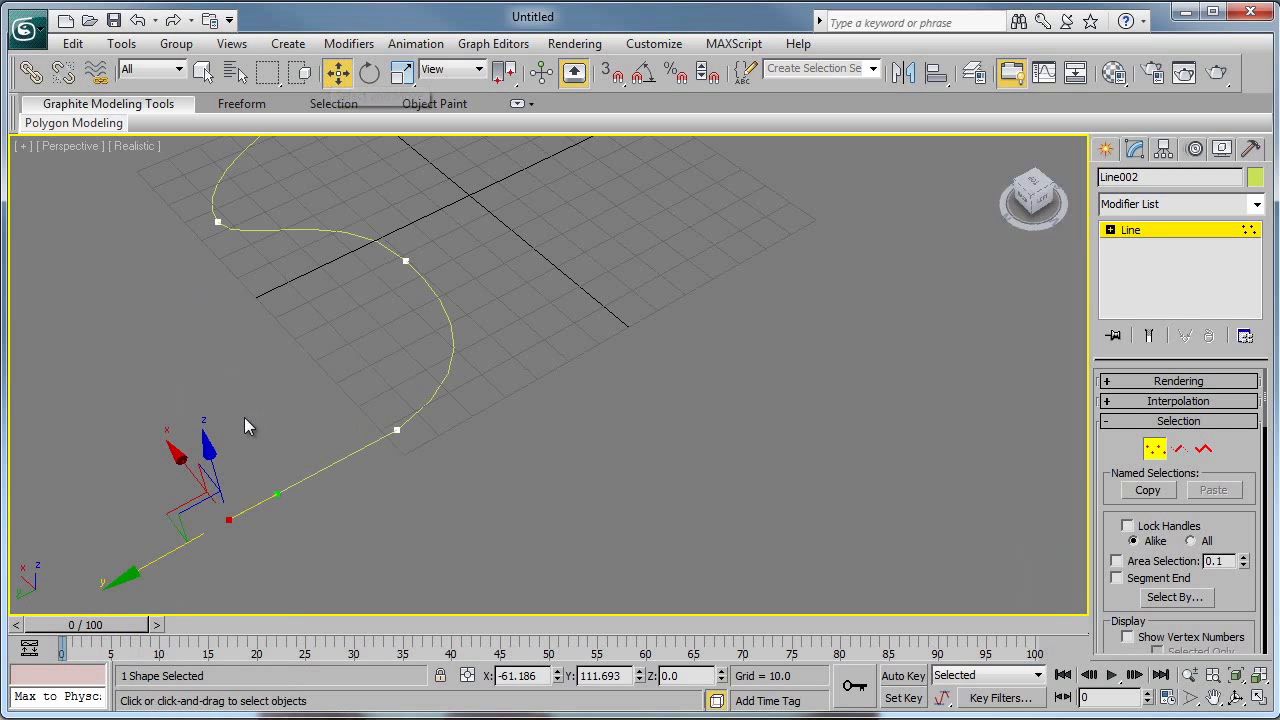
pyautogui.click(656, 44)
pyautogui.moveTo(698, 194)
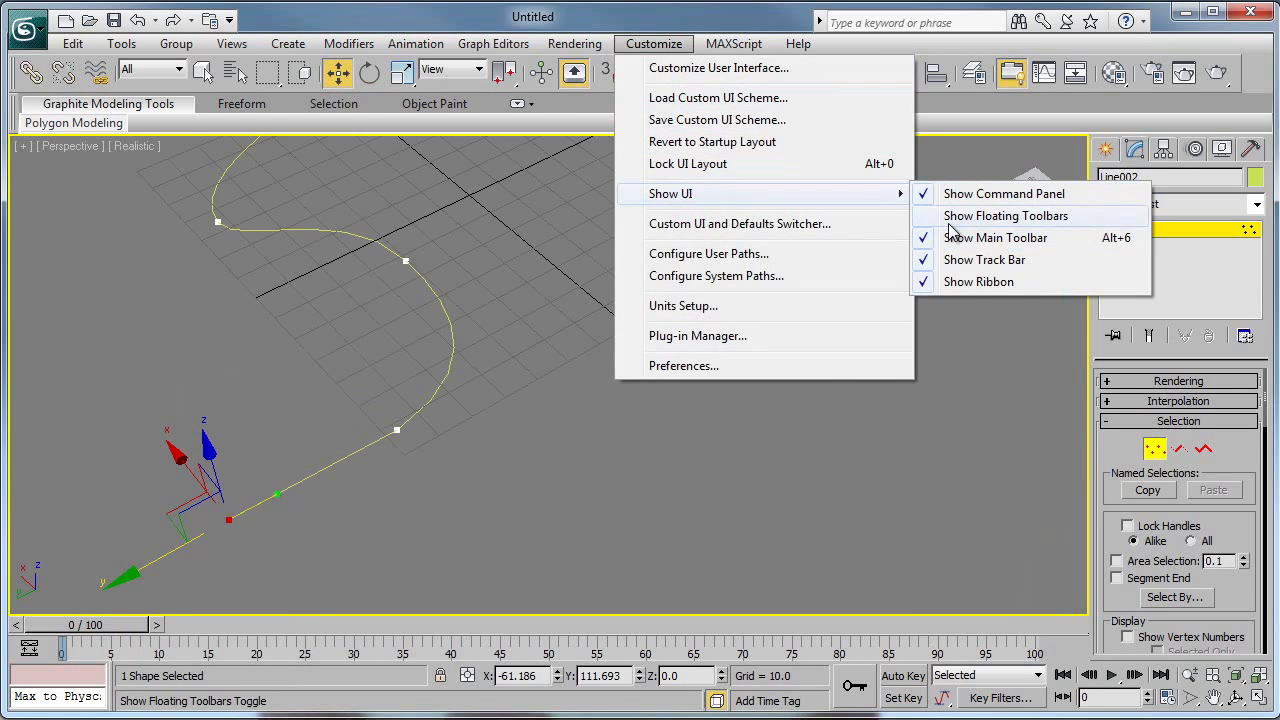
pyautogui.click(626, 363)
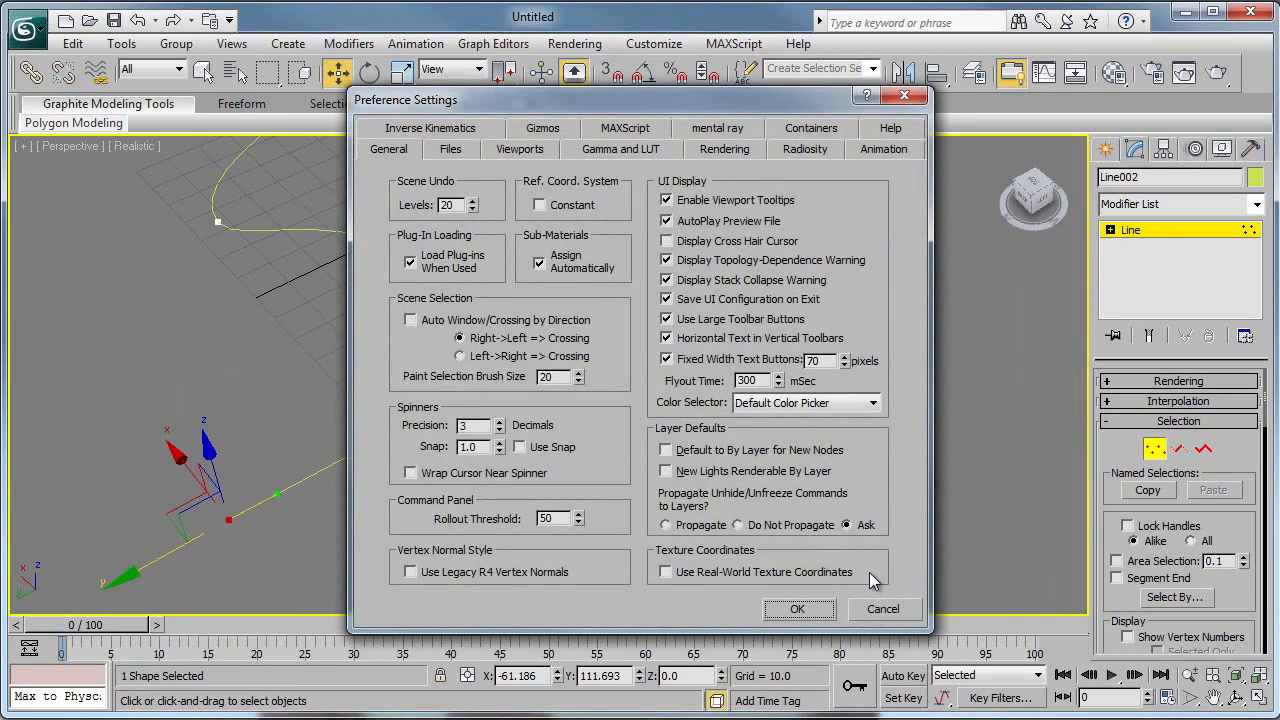
pyautogui.click(871, 606)
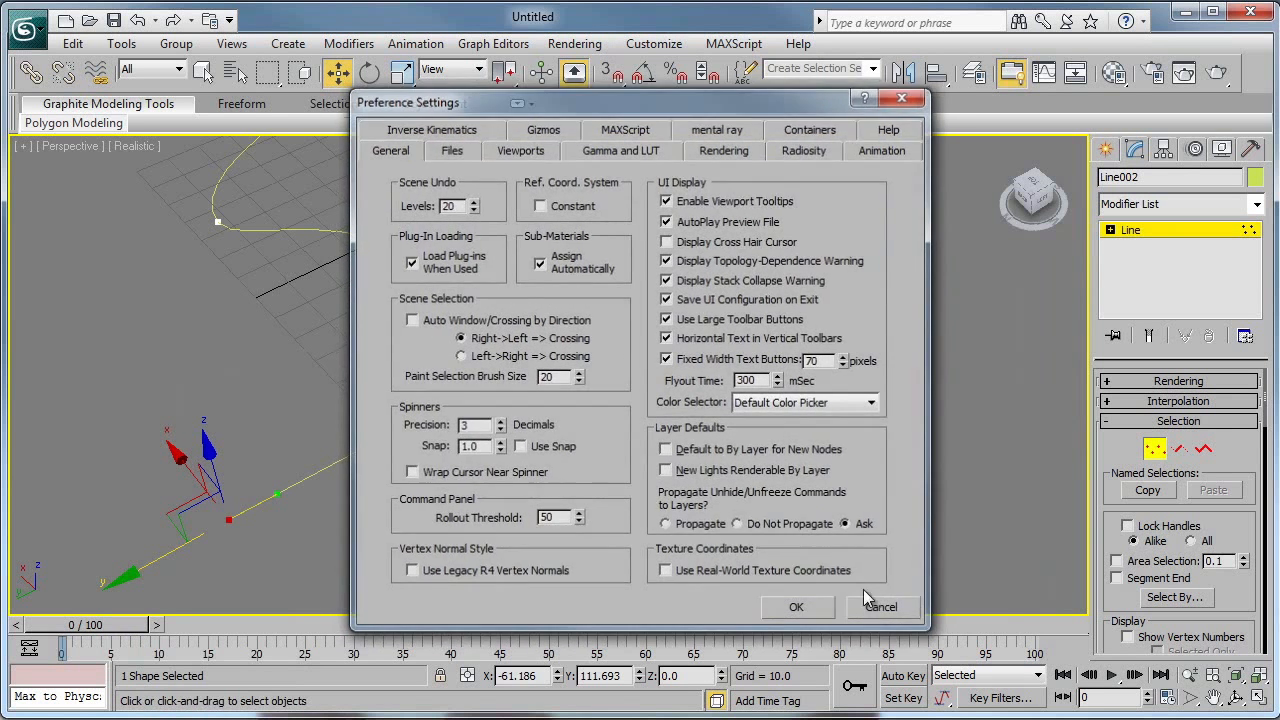
# Use Refine to insert one new vertex on each of the three curved segments of the line.
pyautogui.keyDown('alt'); pyautogui.moveTo(700, 440); pyautogui.dragTo(592, 362, button='middle'); pyautogui.keyUp('alt')
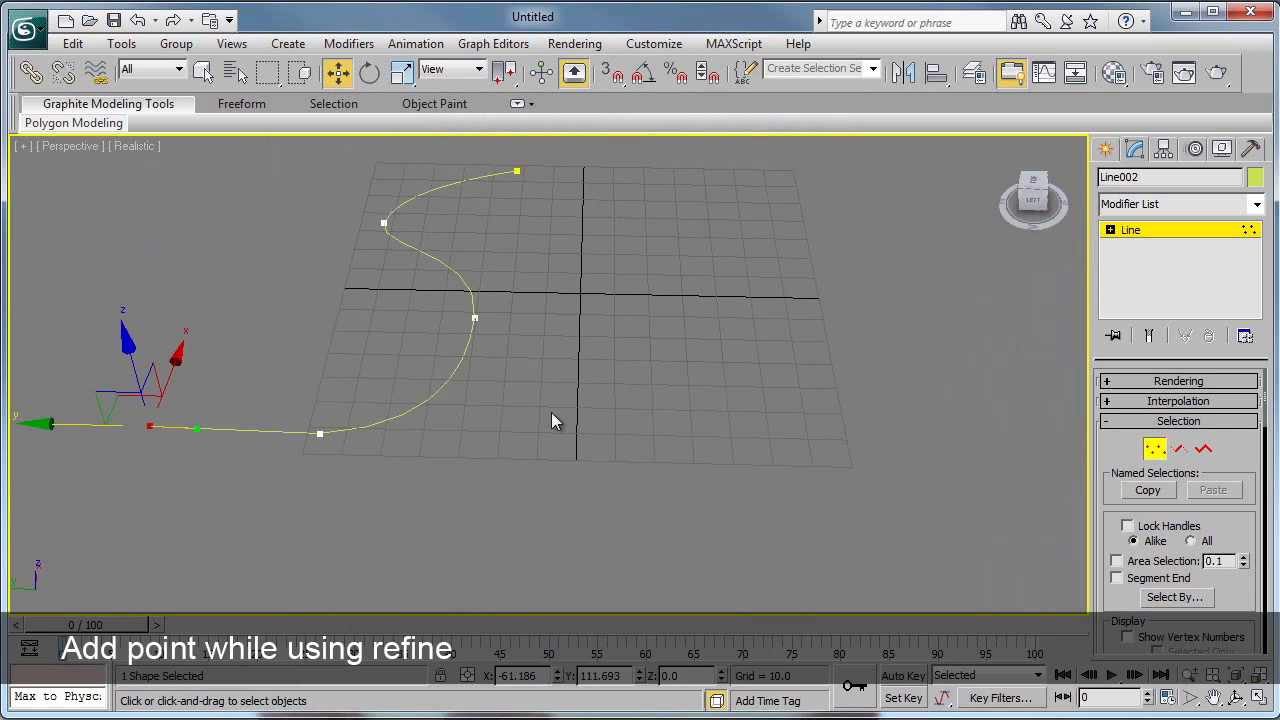
pyautogui.moveTo(1244, 540); pyautogui.dragTo(1250, 370)
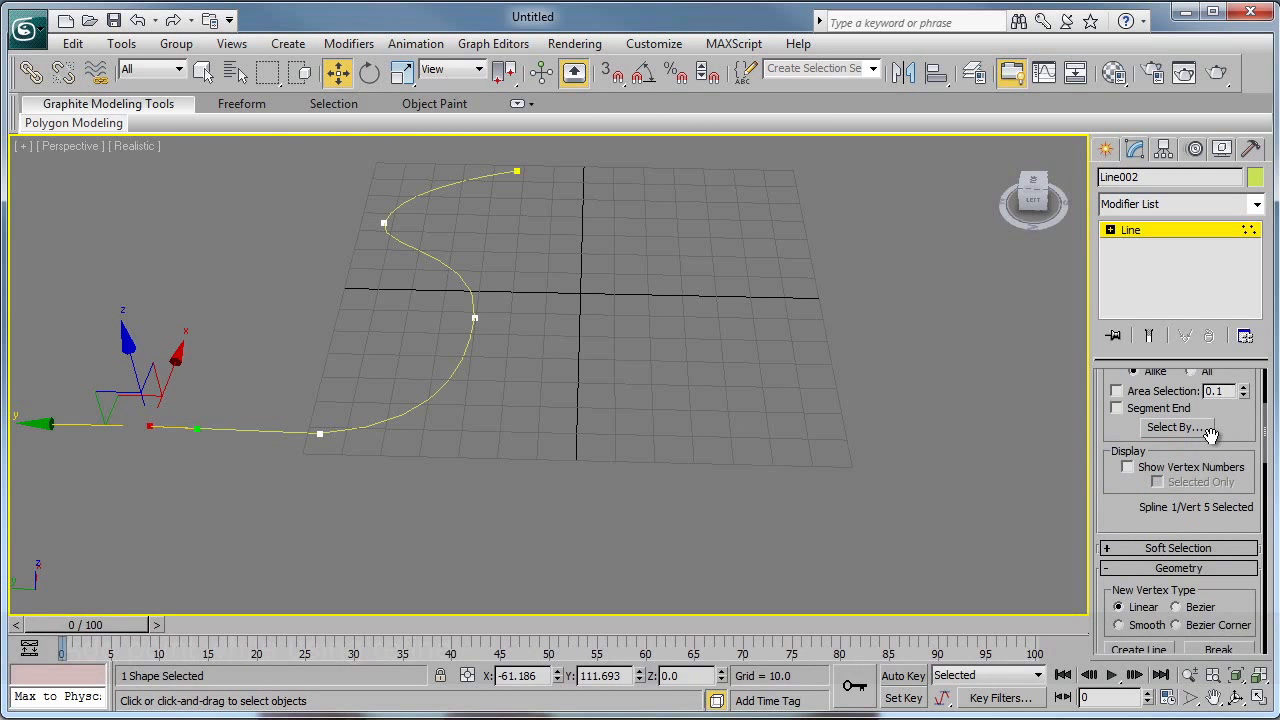
pyautogui.moveTo(1124, 517); pyautogui.dragTo(1141, 342)
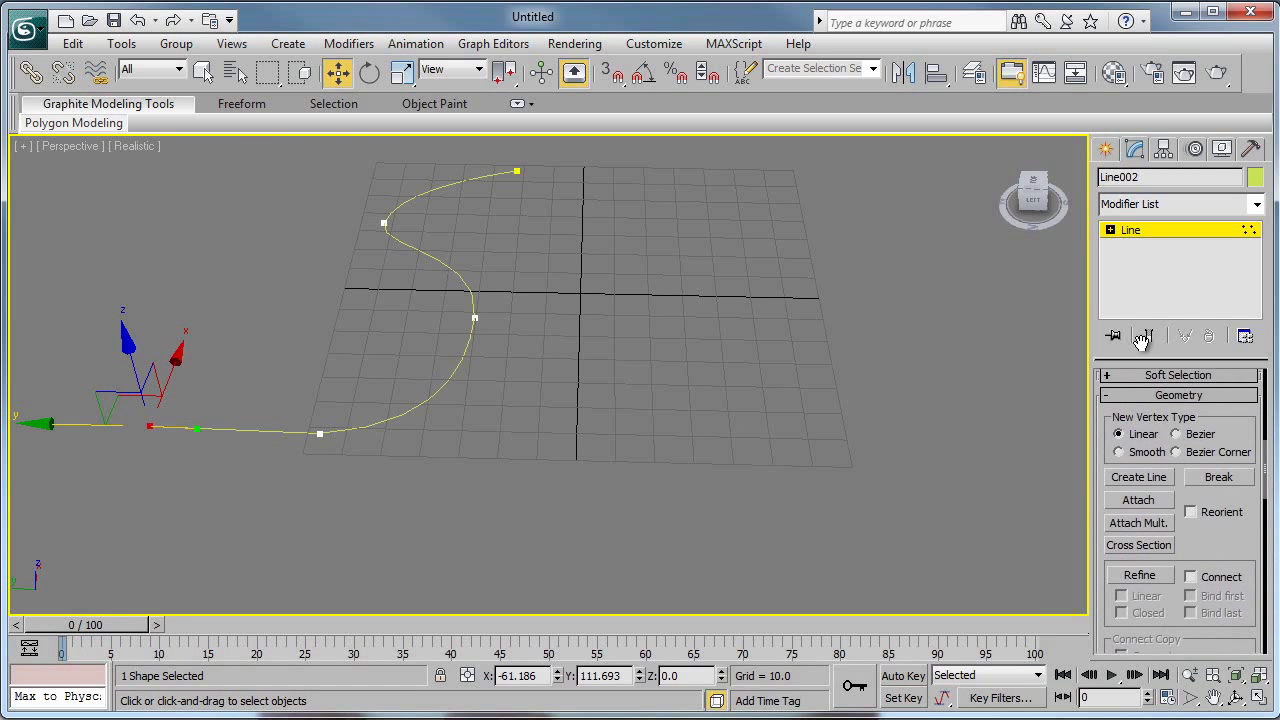
pyautogui.click(1140, 576)
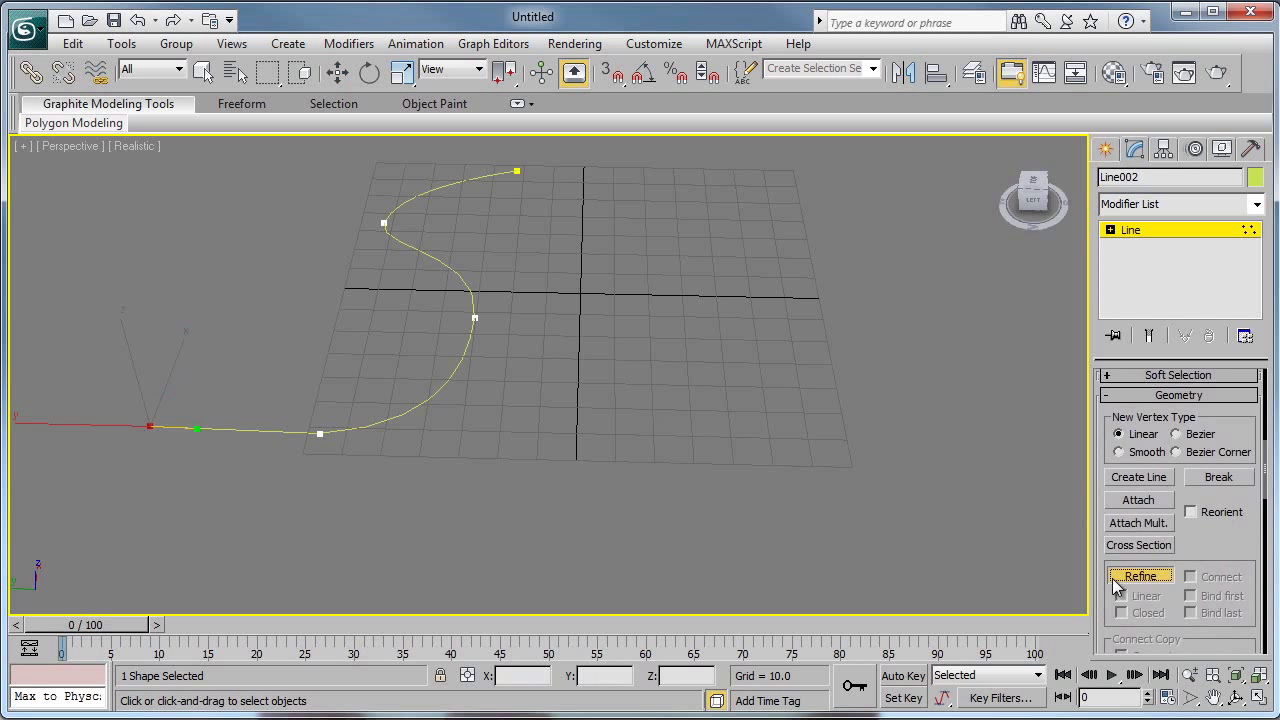
pyautogui.click(442, 388)
pyautogui.click(442, 262)
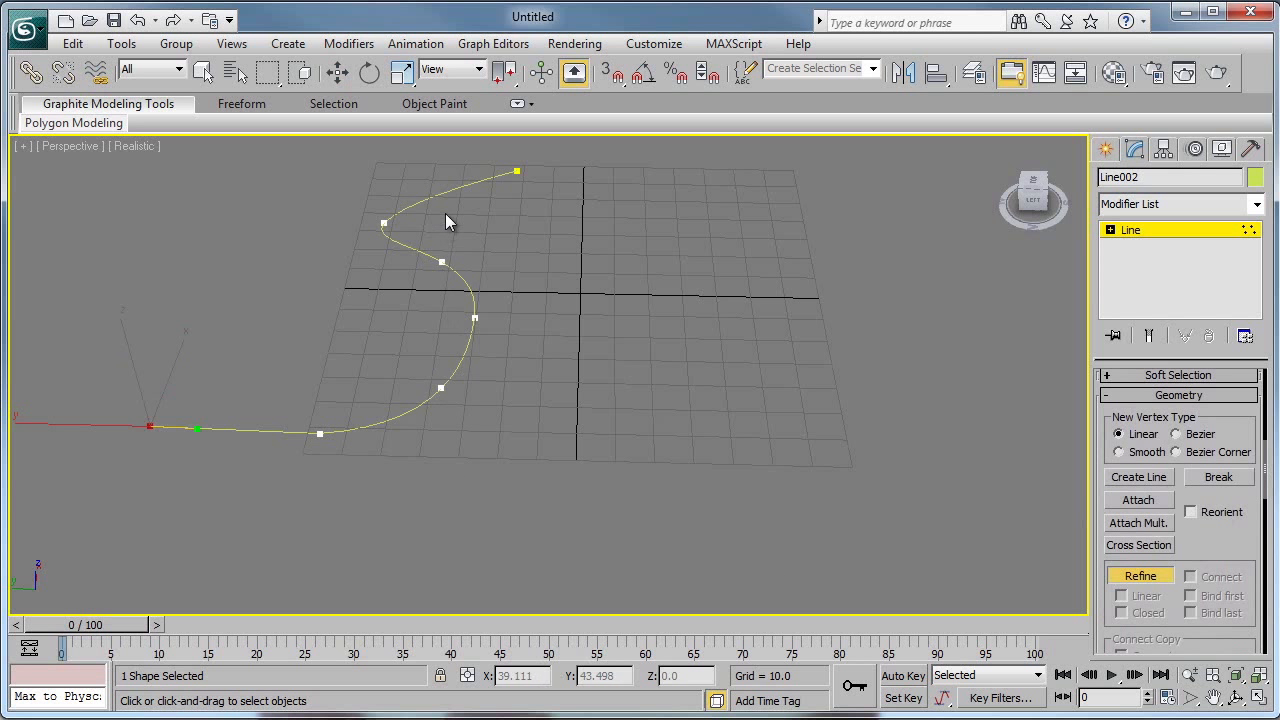
pyautogui.keyDown('alt'); pyautogui.moveTo(550, 321); pyautogui.dragTo(620, 467, button='middle'); pyautogui.keyUp('alt')
pyautogui.press('w')
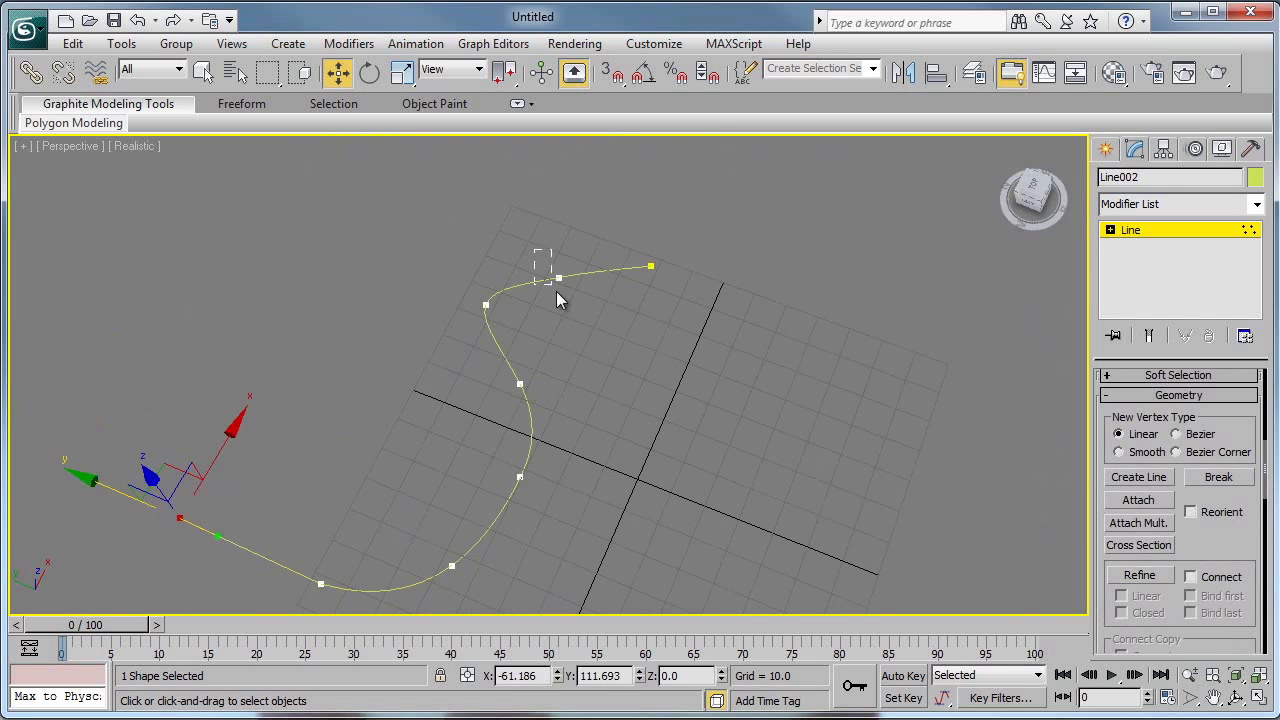
# Move the vertex next to the spline's first vertex outward and shift the vertex beside the opposite end to round both curves.
pyautogui.click(556, 278)
pyautogui.moveTo(544, 237); pyautogui.dragTo(547, 206)
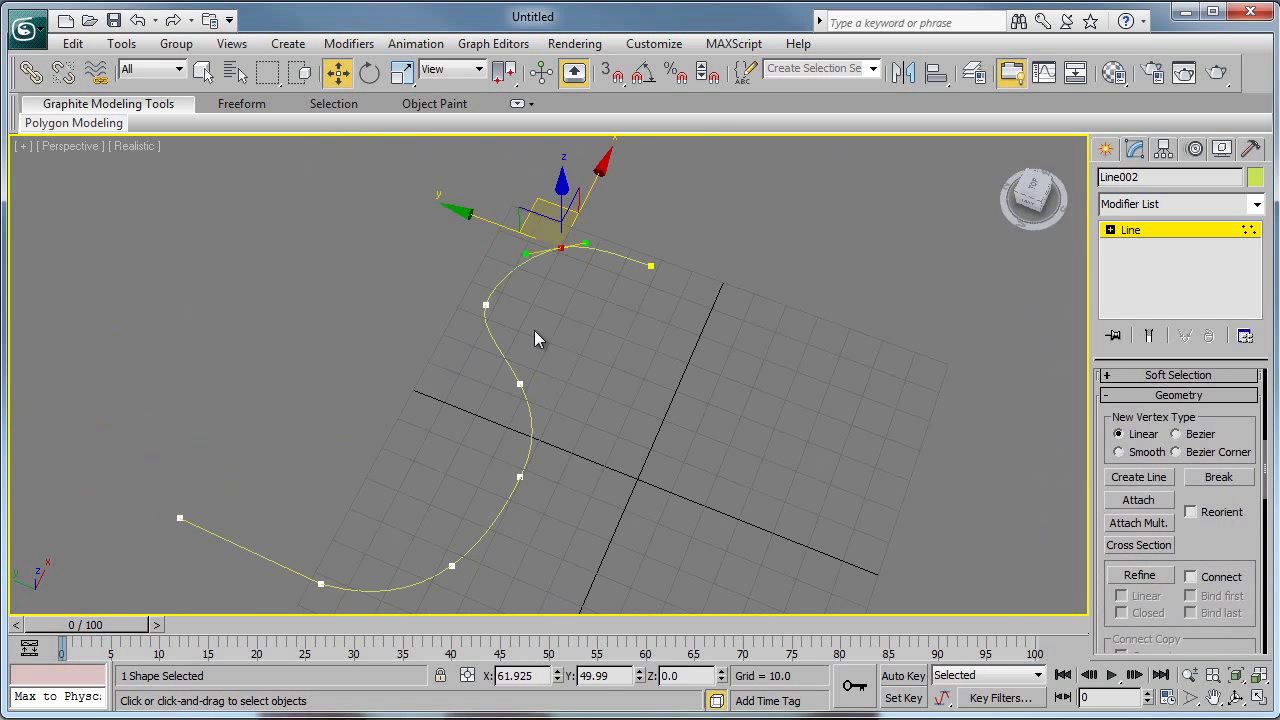
pyautogui.moveTo(300, 580); pyautogui.dragTo(306, 584)
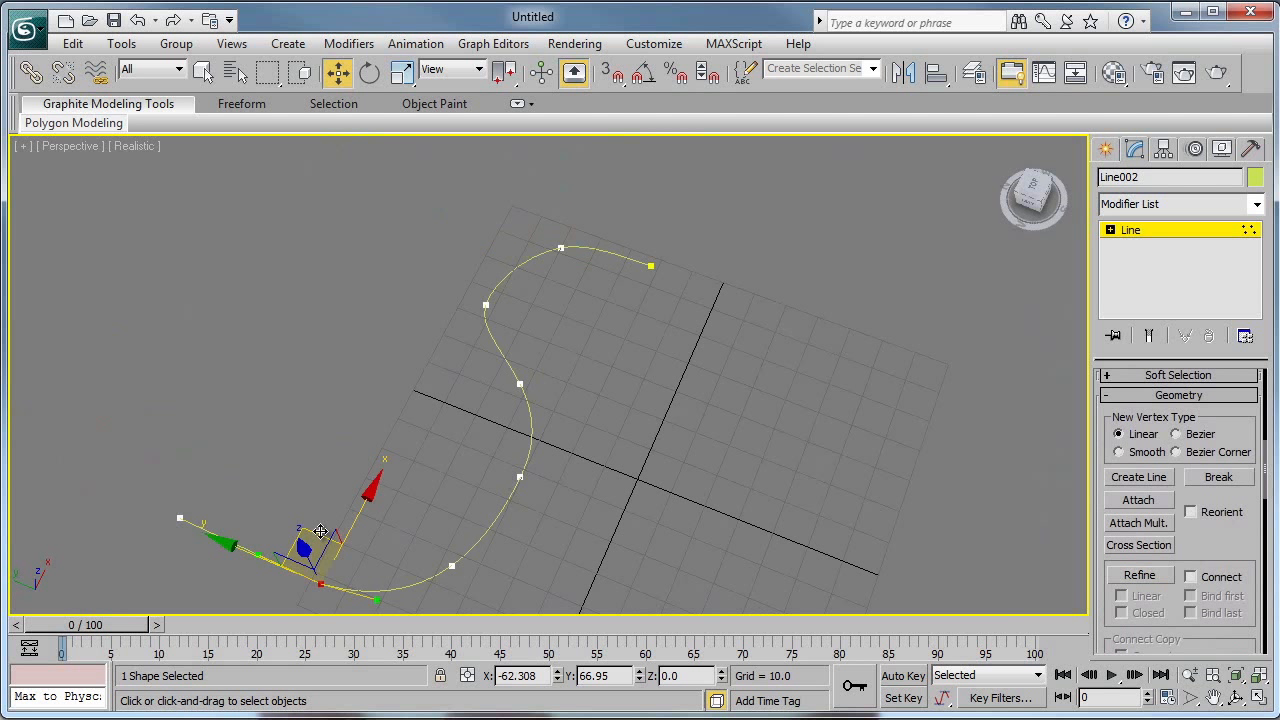
pyautogui.moveTo(320, 531)
pyautogui.mouseDown()
pyautogui.moveTo(297, 548)
pyautogui.moveTo(182, 543)
pyautogui.moveTo(200, 537)
pyautogui.mouseUp()
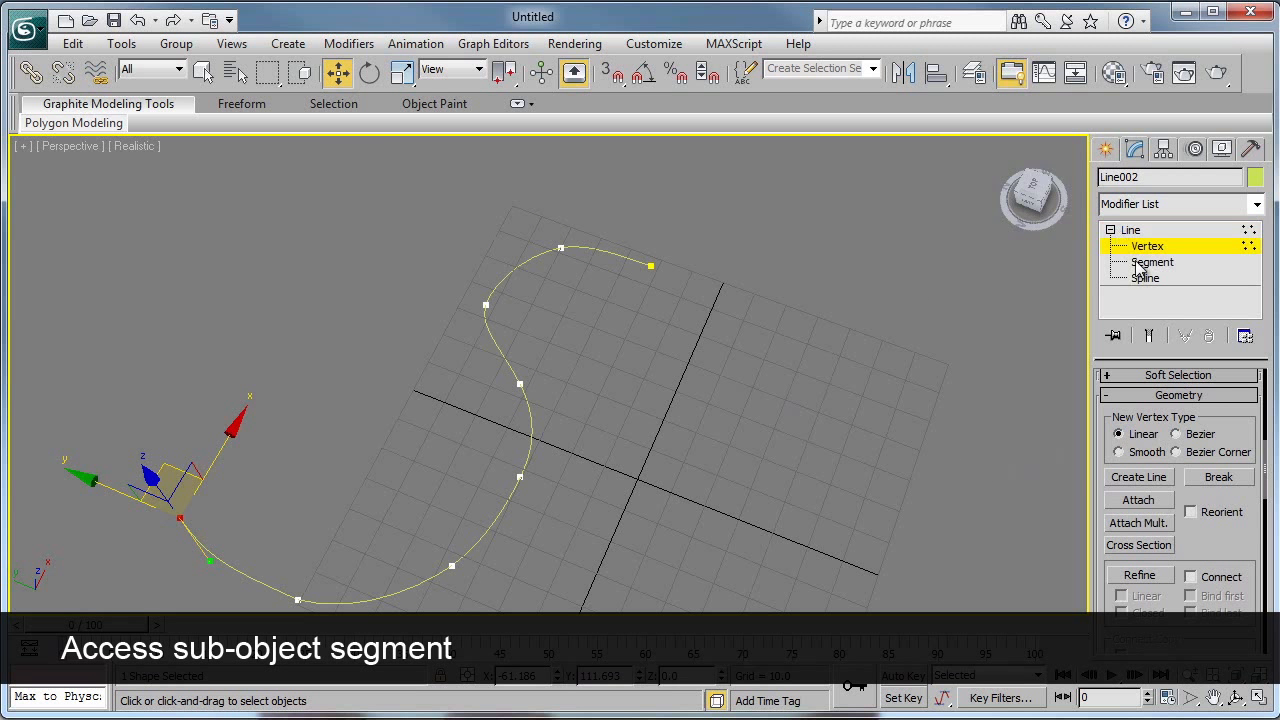
# At segment level, convert the middle segment of the spline from a curve to a straight line.
pyautogui.click(1145, 262)
pyautogui.click(528, 437)
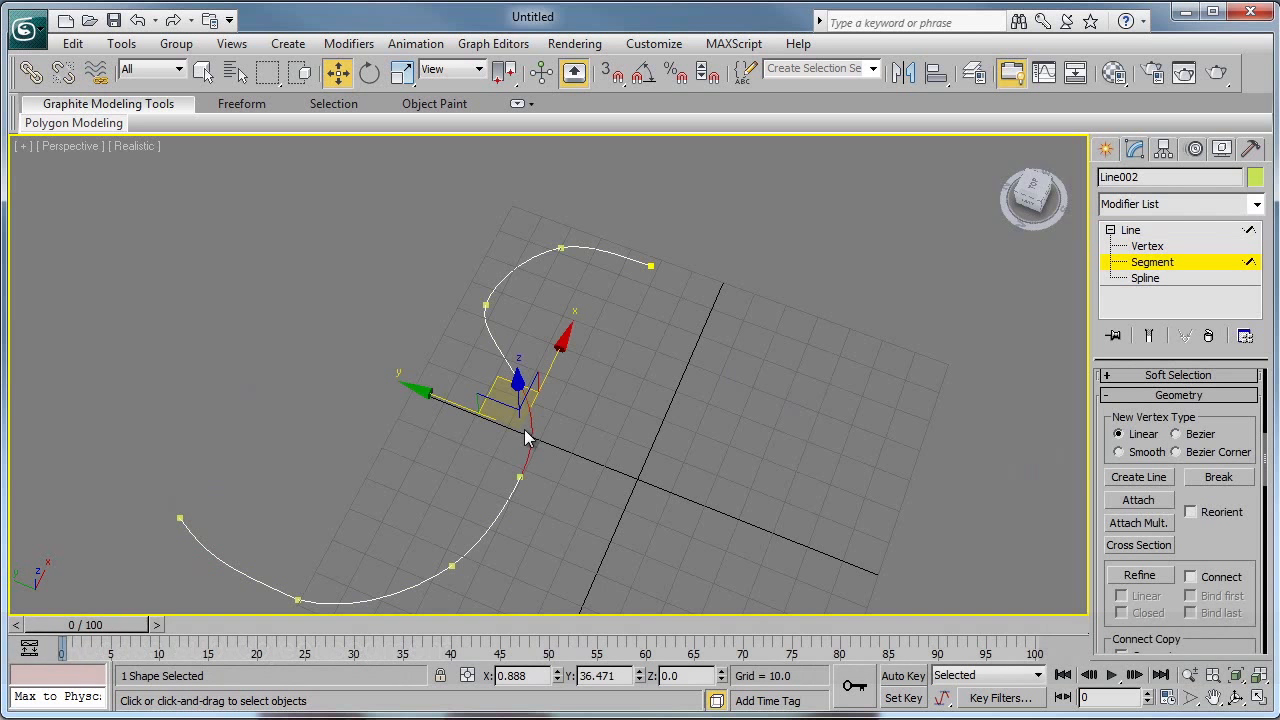
pyautogui.rightClick(532, 436)
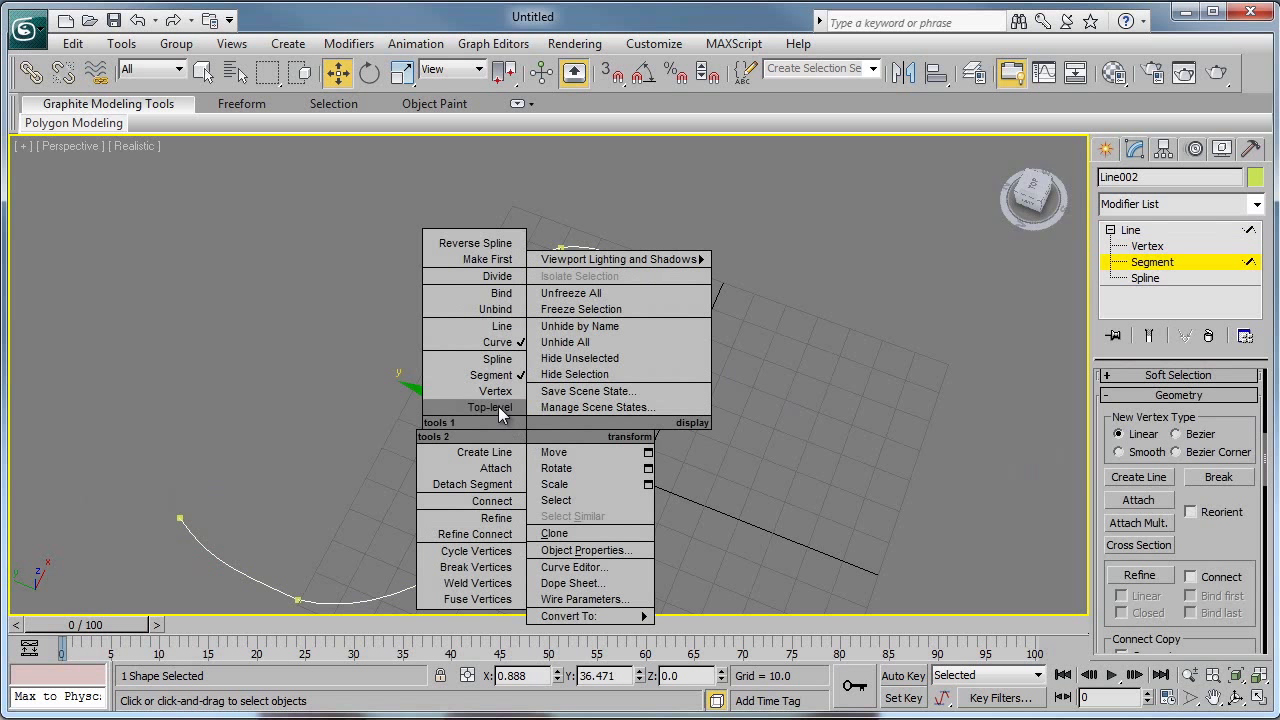
pyautogui.click(501, 326)
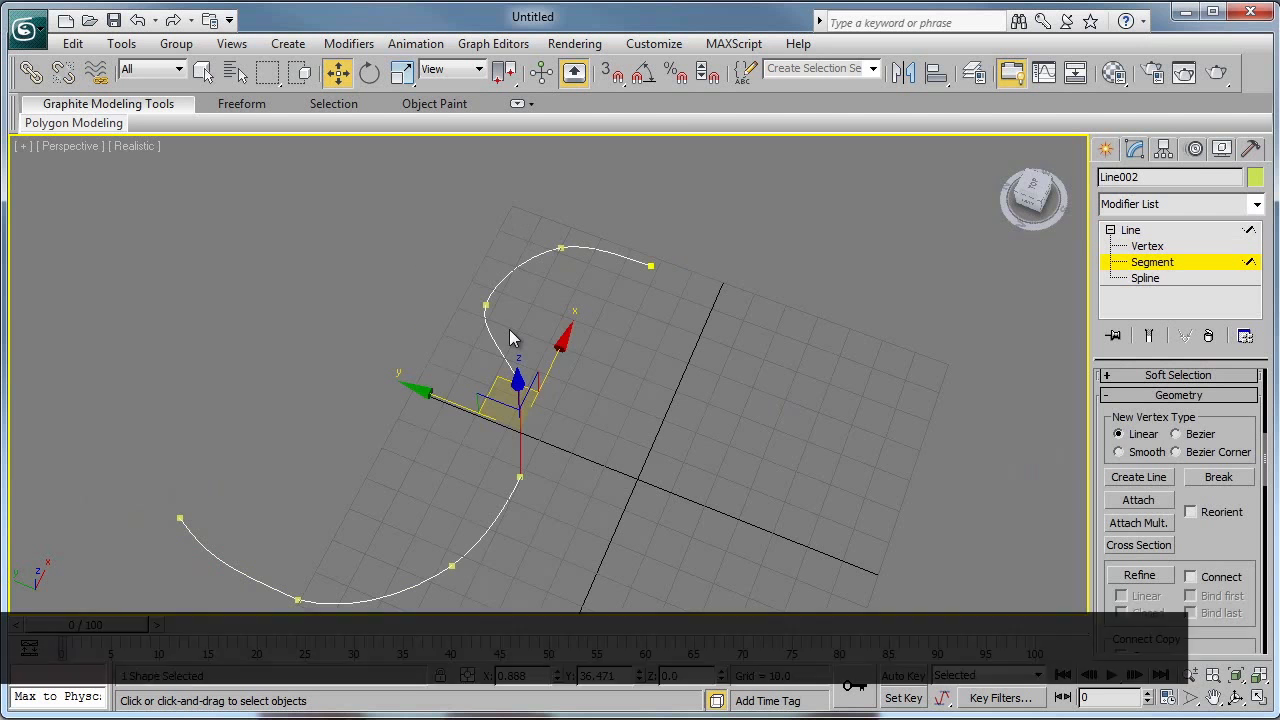
# Convert the segment adjoining the straightened one, on the long-tail side of the spline, to a straight line as well.
pyautogui.keyDown('alt'); pyautogui.moveTo(611, 501); pyautogui.dragTo(562, 470, button='middle'); pyautogui.keyUp('alt')
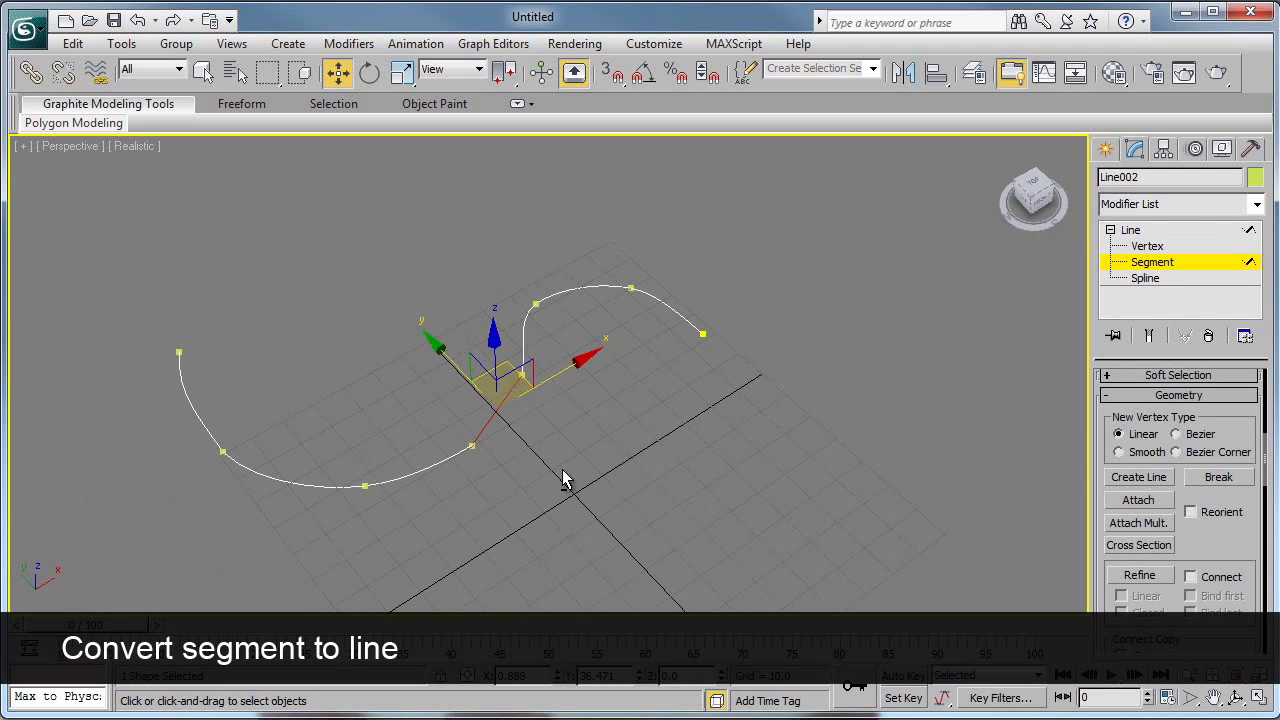
pyautogui.moveTo(398, 434); pyautogui.dragTo(430, 468)
pyautogui.rightClick(419, 464)
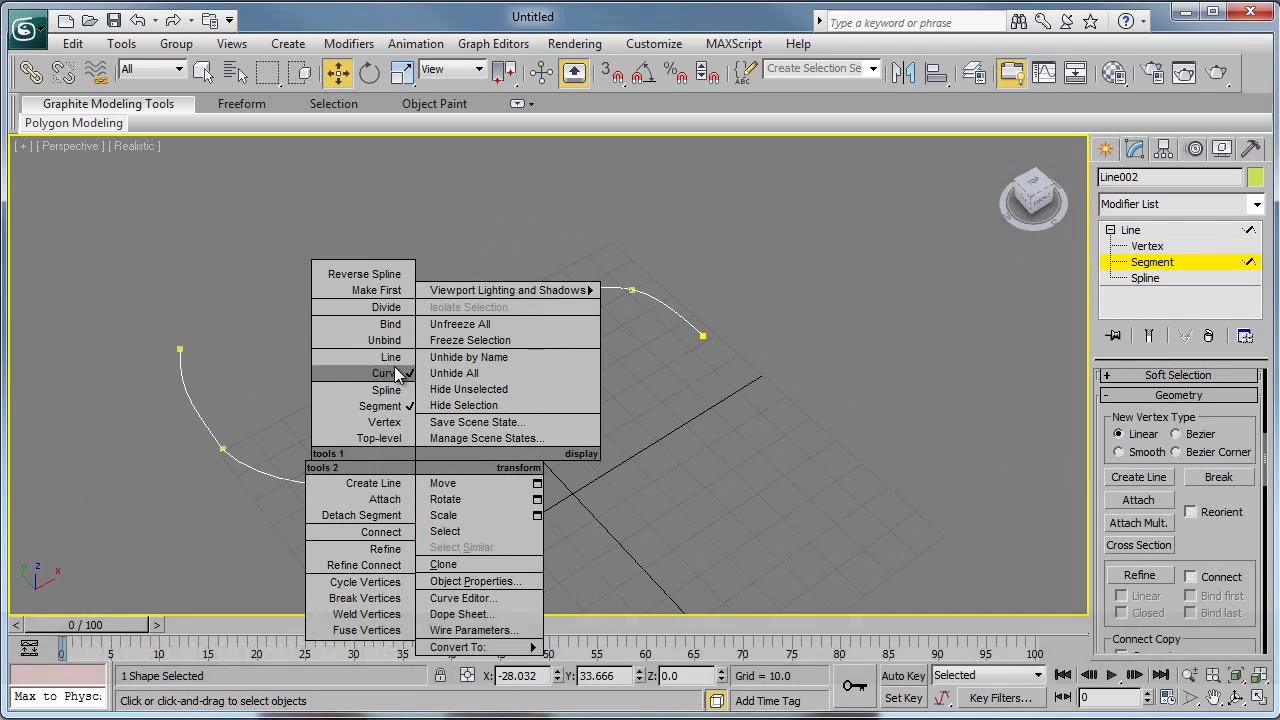
pyautogui.click(393, 371)
pyautogui.keyDown('alt'); pyautogui.moveTo(583, 512); pyautogui.dragTo(583, 507, button='middle'); pyautogui.keyUp('alt')
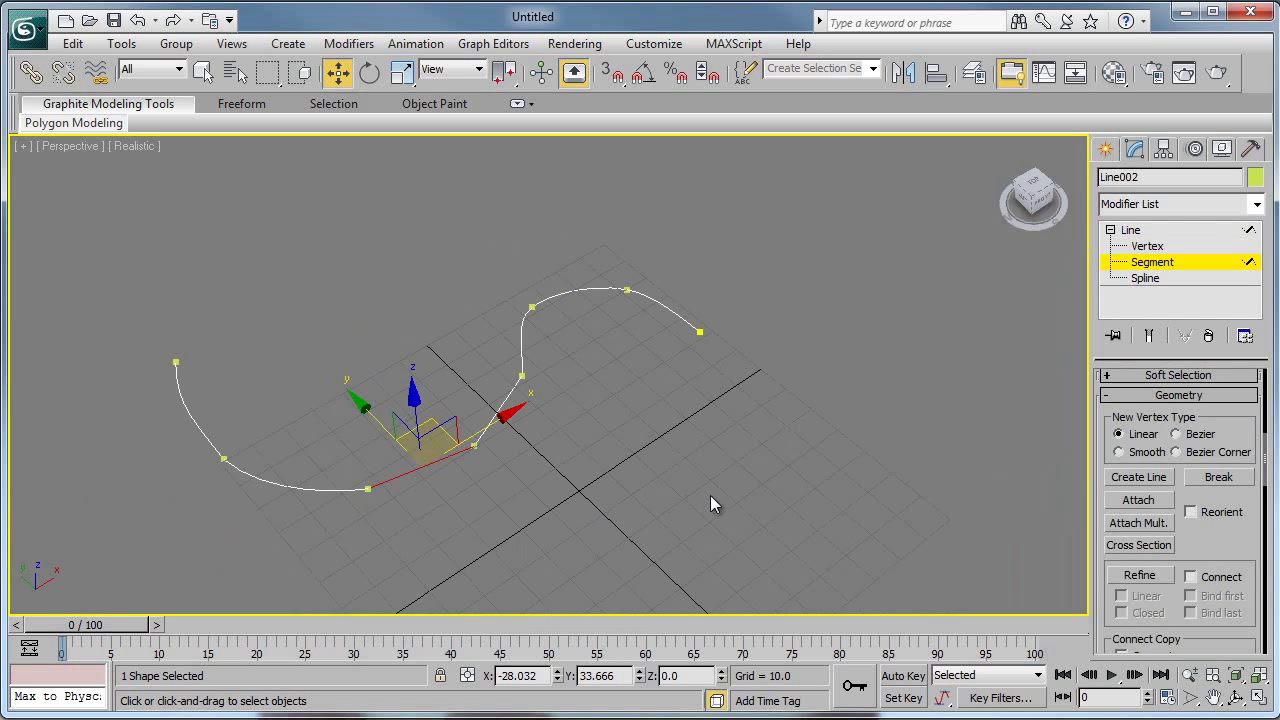
# Draw a trial line beside the existing spline mixing corner and Bezier points, and undo it.
pyautogui.click(1105, 150)
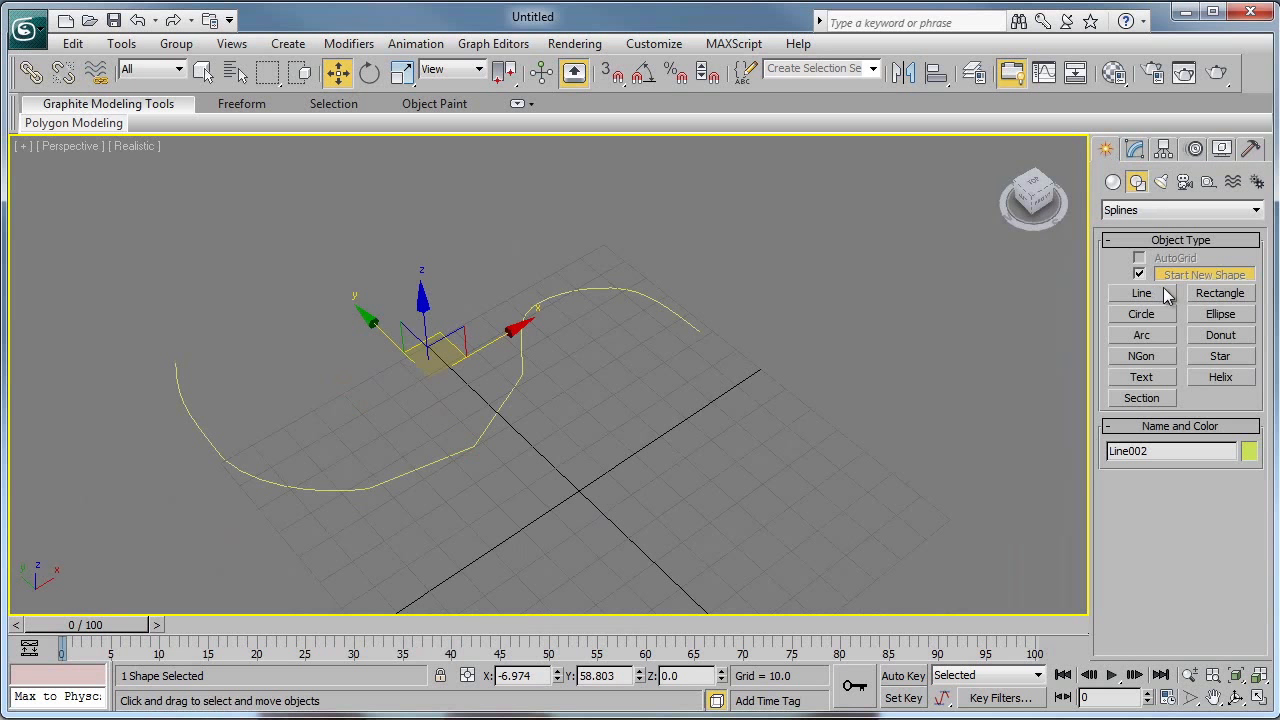
pyautogui.keyDown('alt'); pyautogui.moveTo(980, 401); pyautogui.dragTo(850, 350, button='middle'); pyautogui.keyUp('alt')
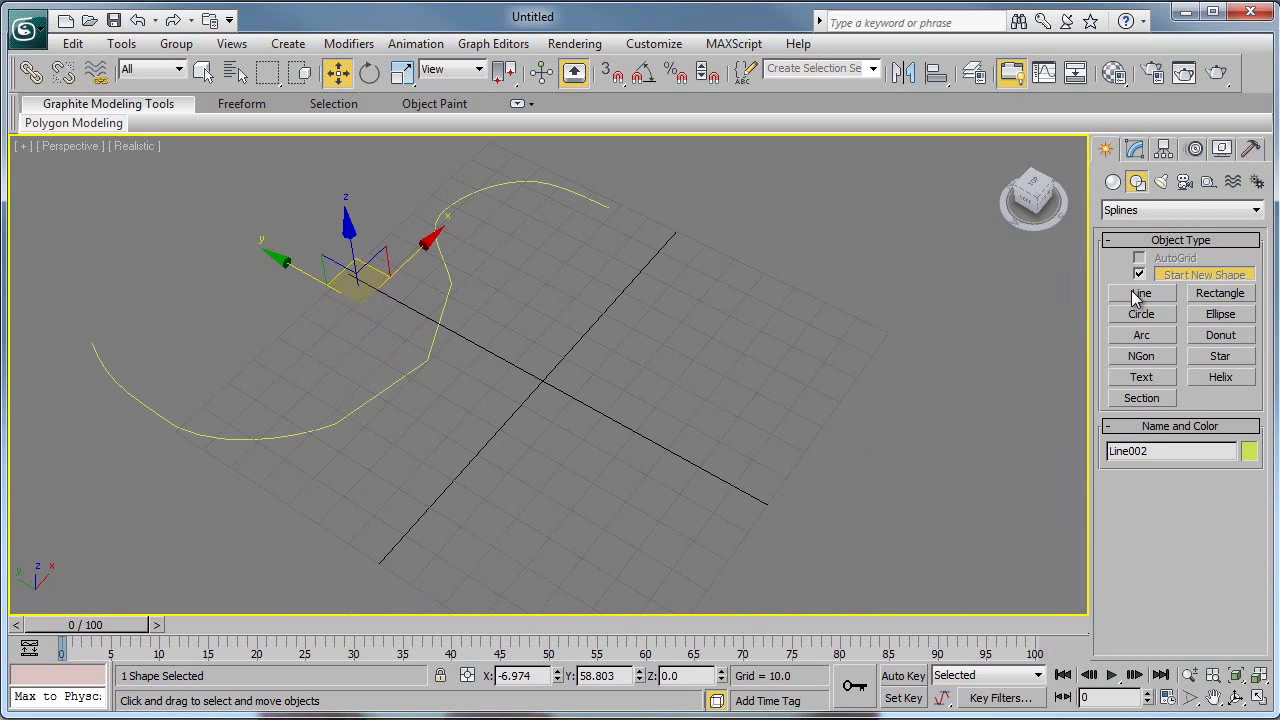
pyautogui.click(1141, 295)
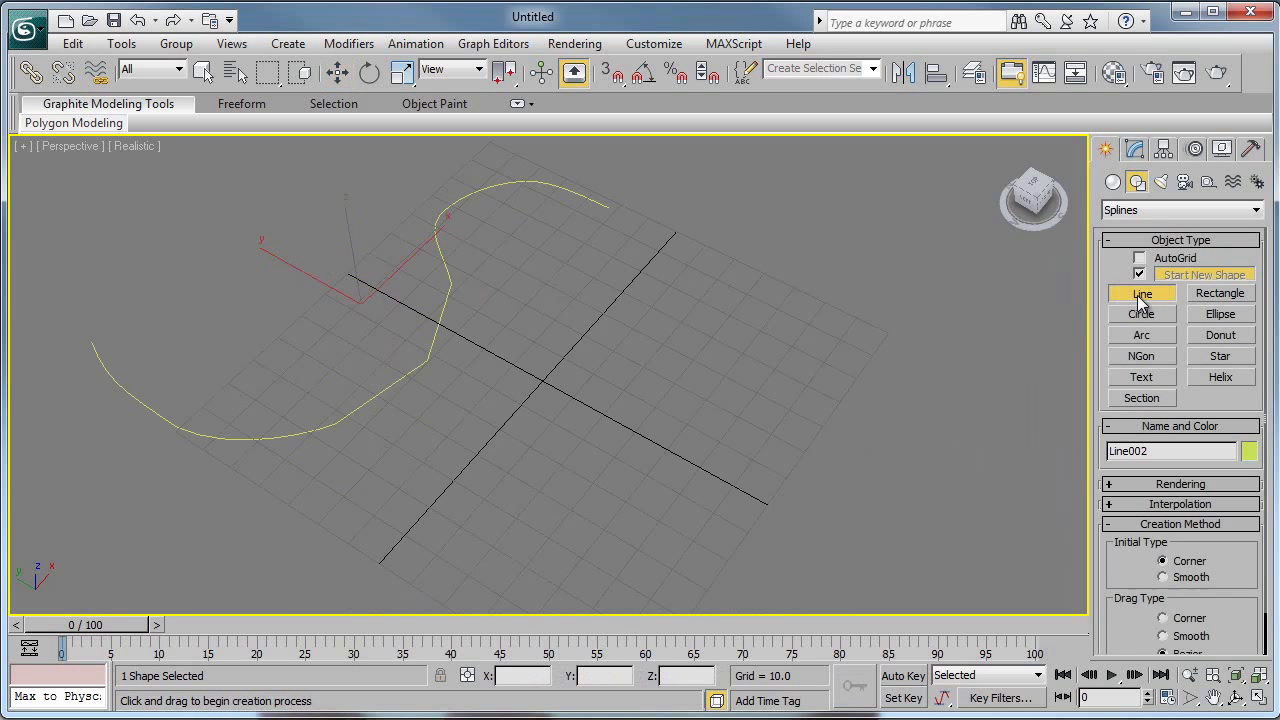
pyautogui.click(746, 272)
pyautogui.moveTo(697, 426); pyautogui.dragTo(768, 525)
pyautogui.click(611, 546)
pyautogui.moveTo(372, 534); pyautogui.dragTo(359, 578)
pyautogui.click(371, 600)
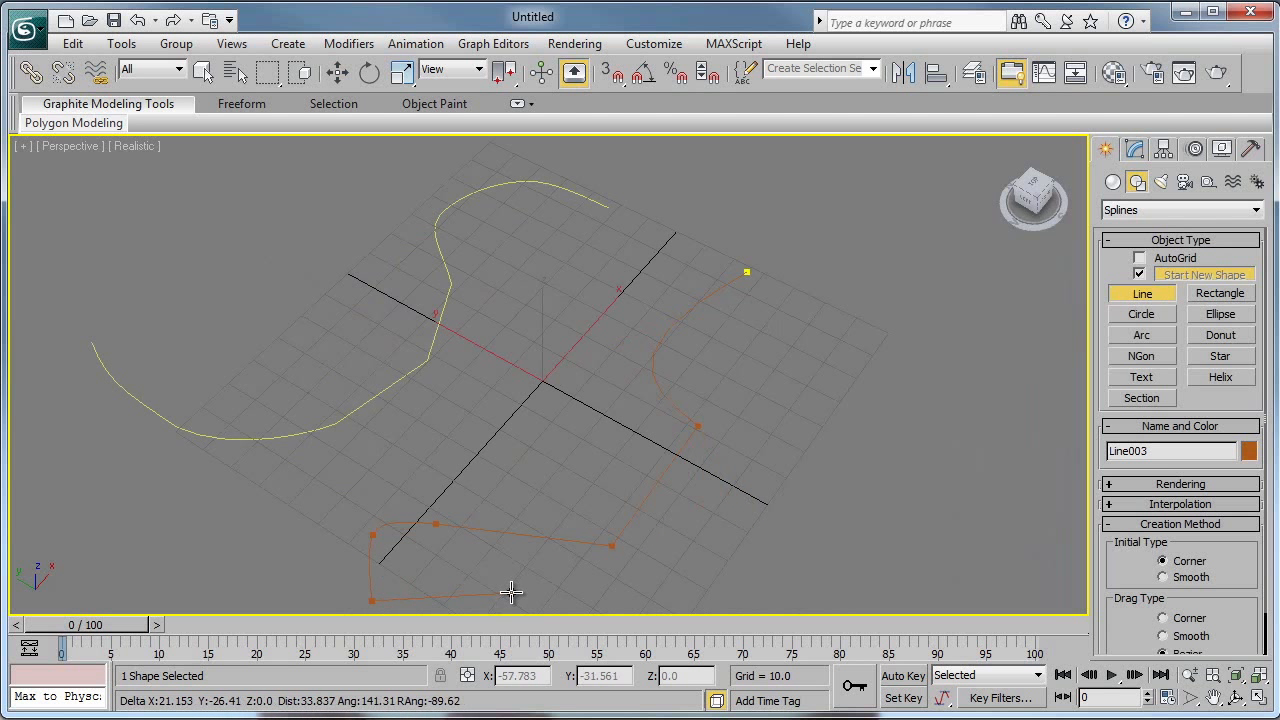
pyautogui.rightClick(662, 479)
pyautogui.hotkey('ctrl', 'z')
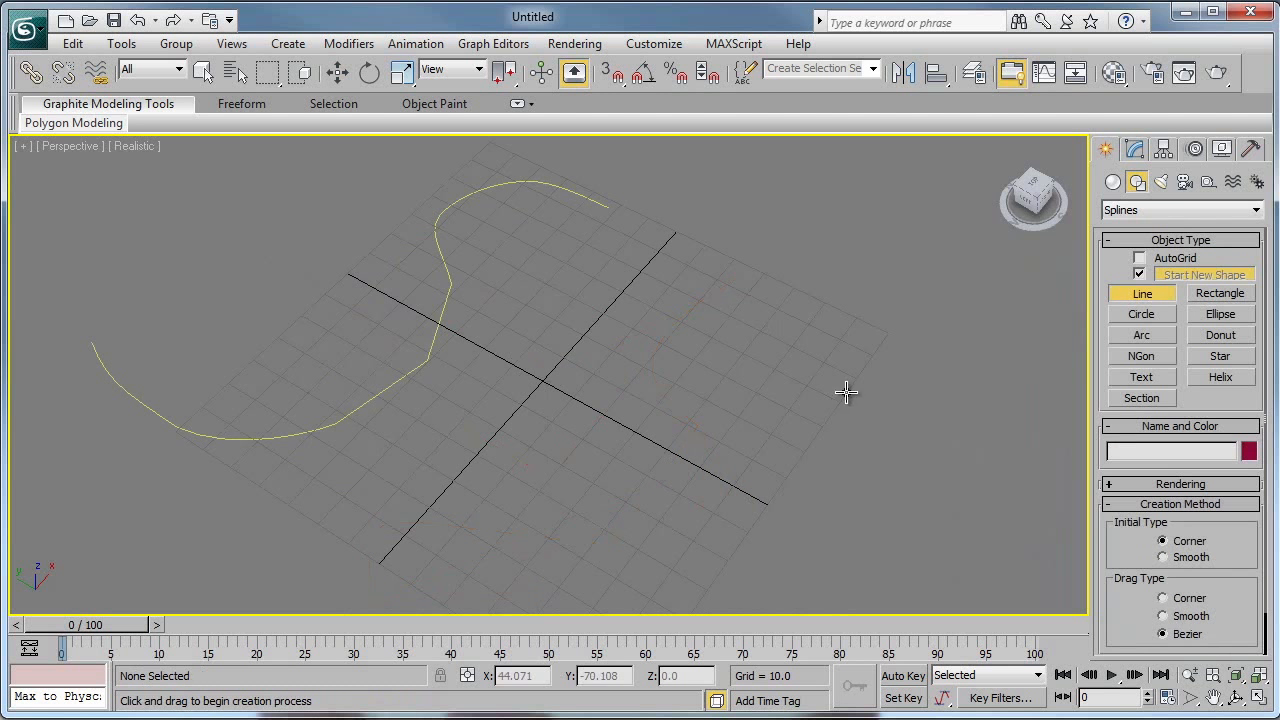
# Set the object color for new lines to turquoise.
pyautogui.click(1115, 296)
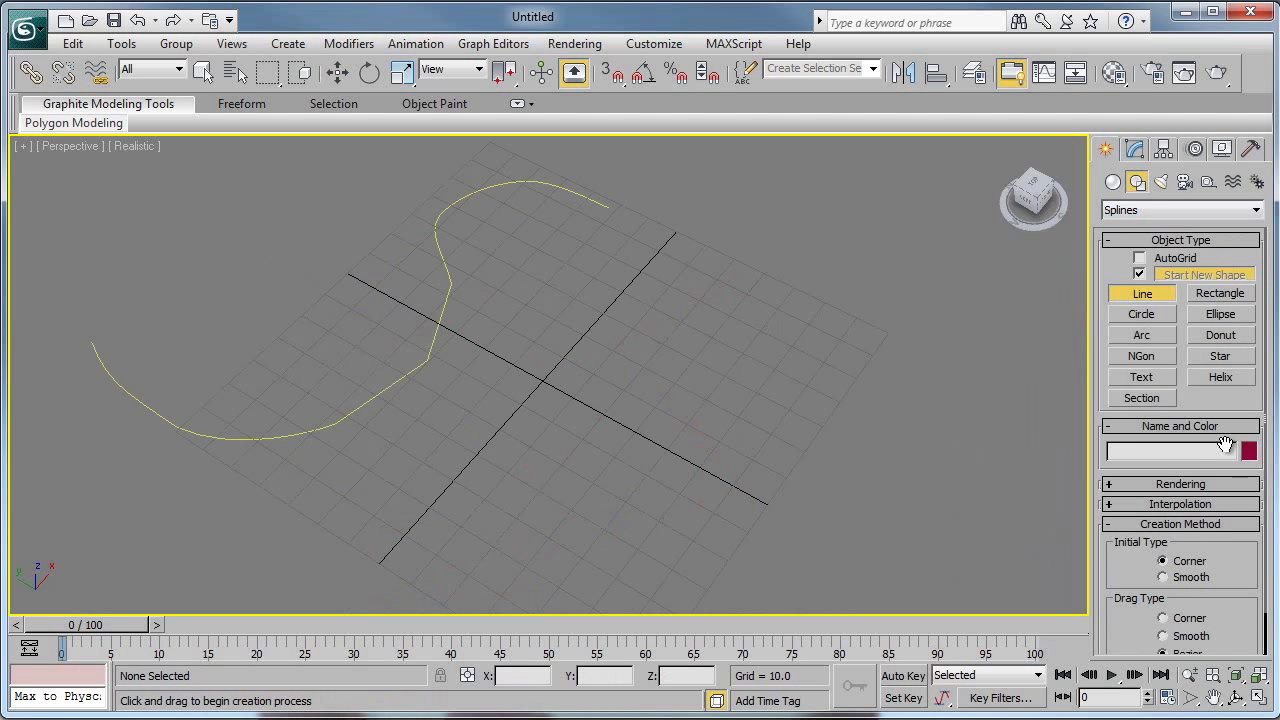
pyautogui.click(1248, 453)
pyautogui.click(657, 313)
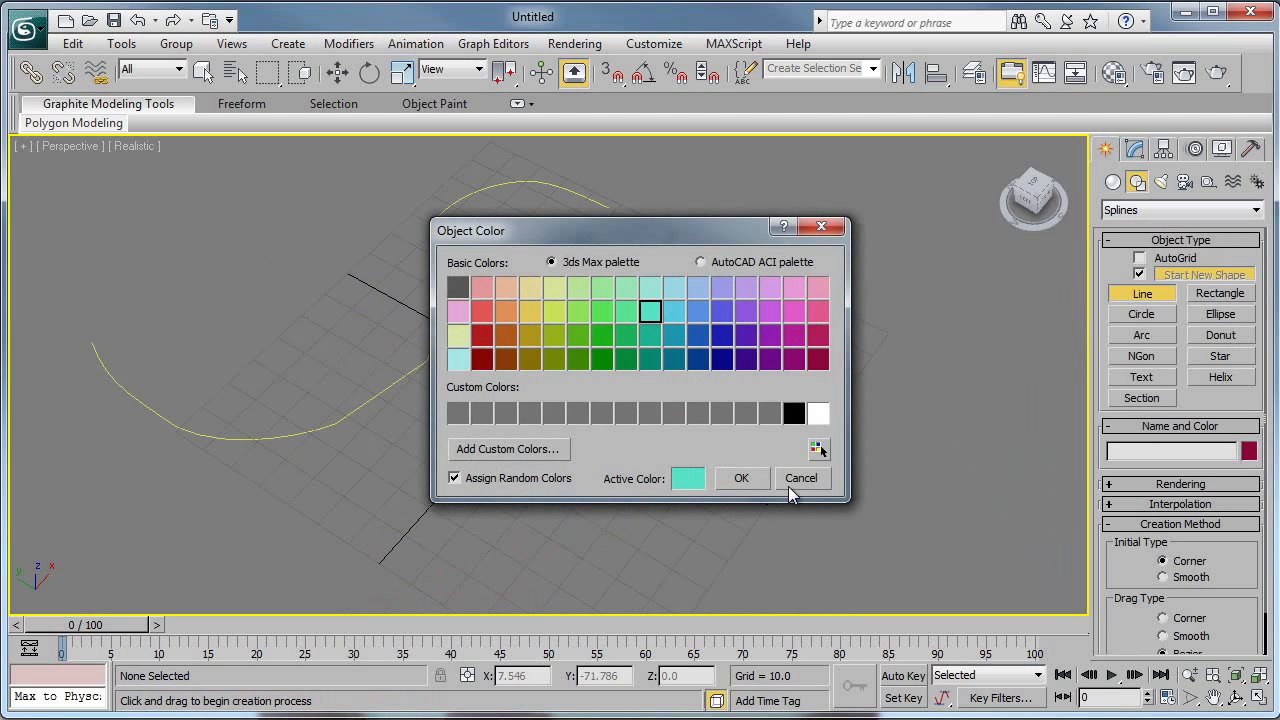
pyautogui.click(744, 480)
# In the Top view, draw a winding six-point line with Bezier curves beside the existing spline, and delete it.
pyautogui.keyDown('alt'); pyautogui.moveTo(560, 345); pyautogui.dragTo(667, 325, button='middle'); pyautogui.keyUp('alt')
pyautogui.moveTo(440, 352); pyautogui.dragTo(517, 406, button='middle')
pyautogui.press('t')
pyautogui.scroll(-2, 757, 443)
pyautogui.moveTo(712, 443); pyautogui.dragTo(533, 466, button='middle')
pyautogui.click(702, 203)
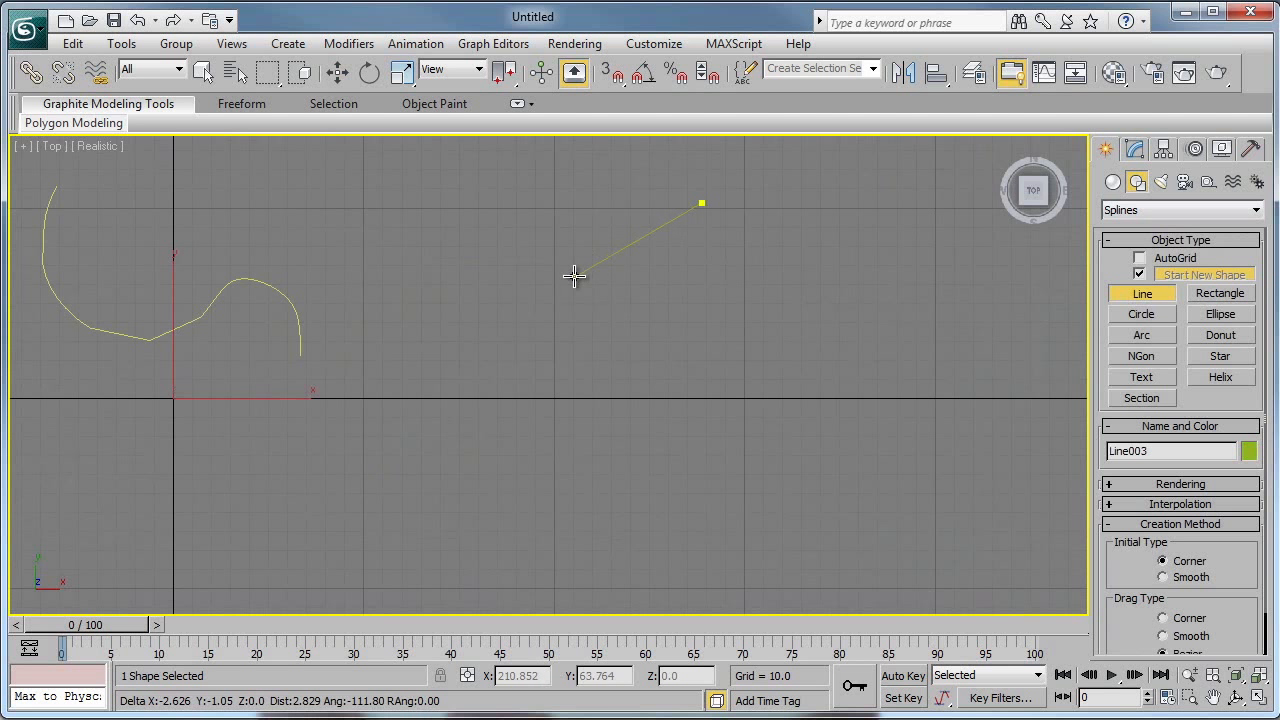
pyautogui.moveTo(574, 307); pyautogui.dragTo(611, 523)
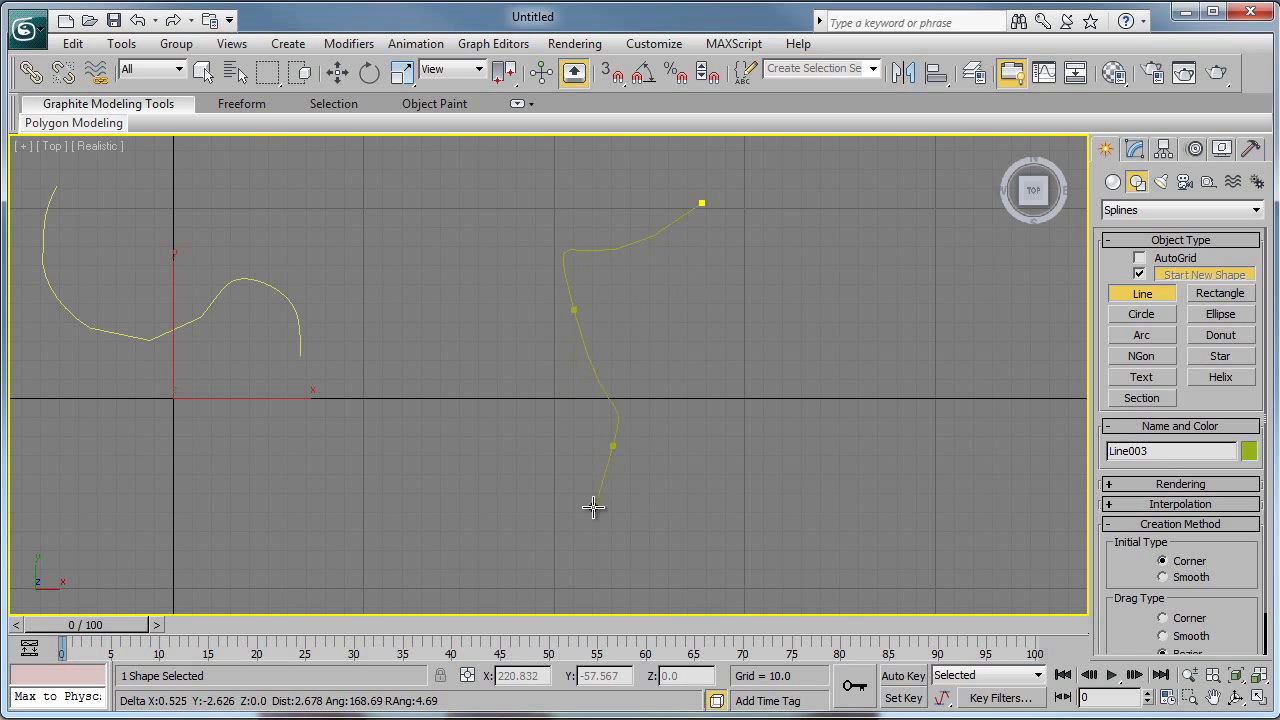
pyautogui.moveTo(501, 535); pyautogui.dragTo(597, 613)
pyautogui.moveTo(695, 561); pyautogui.dragTo(732, 548)
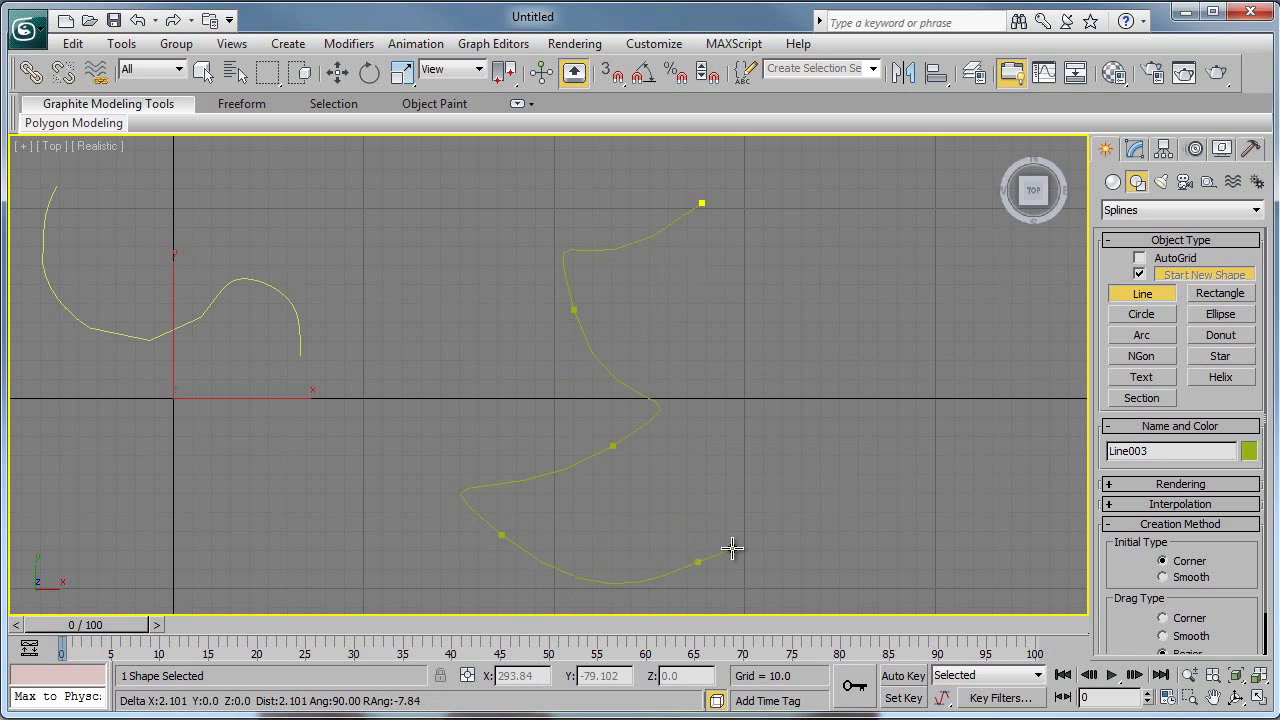
pyautogui.click(835, 406)
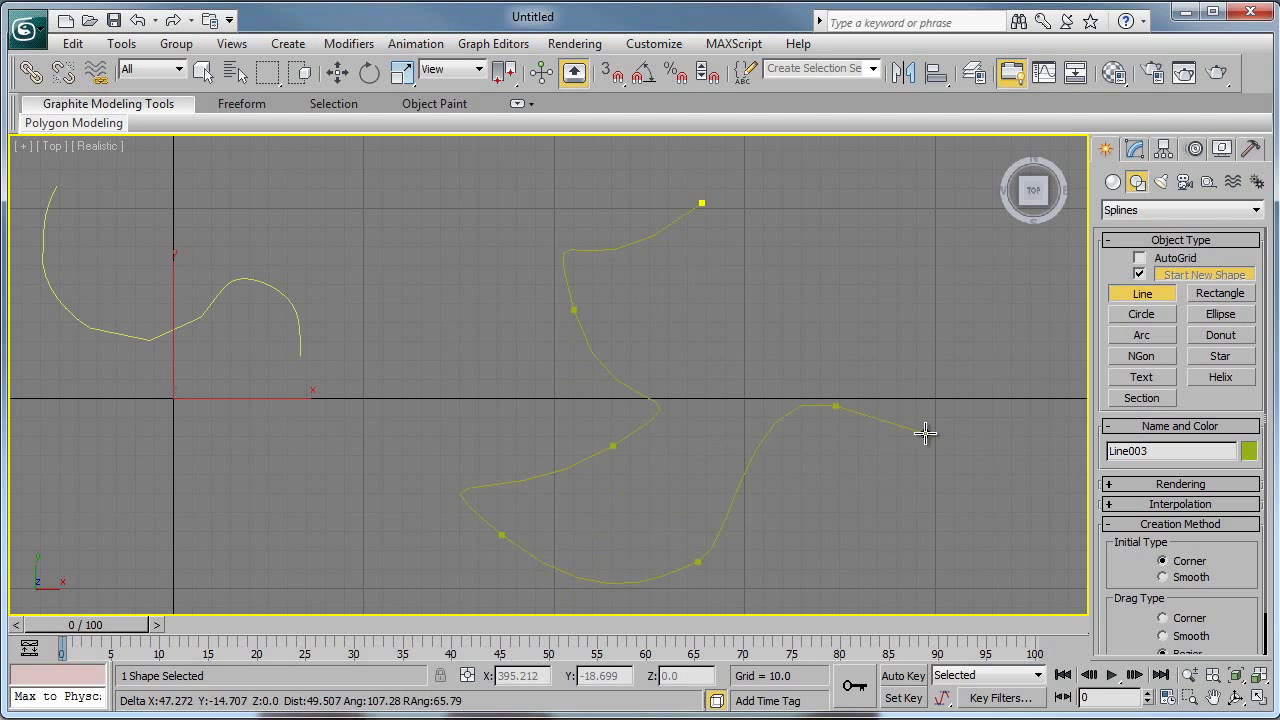
pyautogui.rightClick(925, 432)
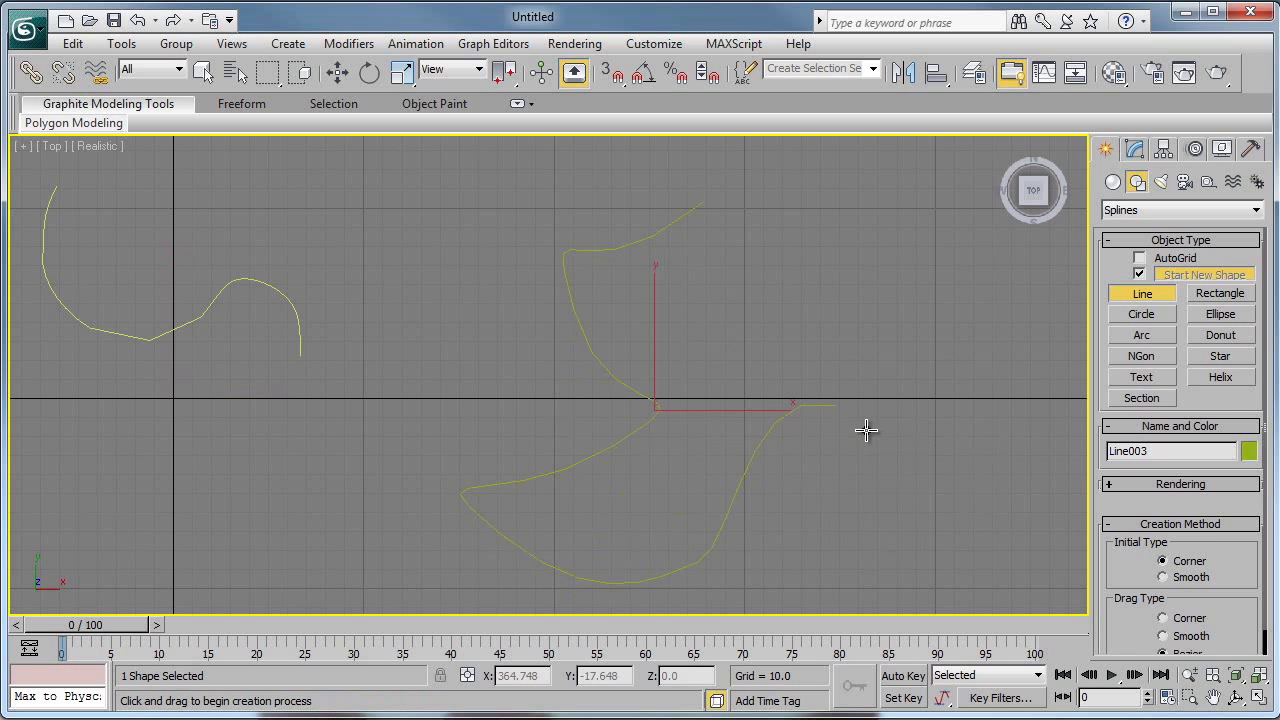
pyautogui.press('Delete')
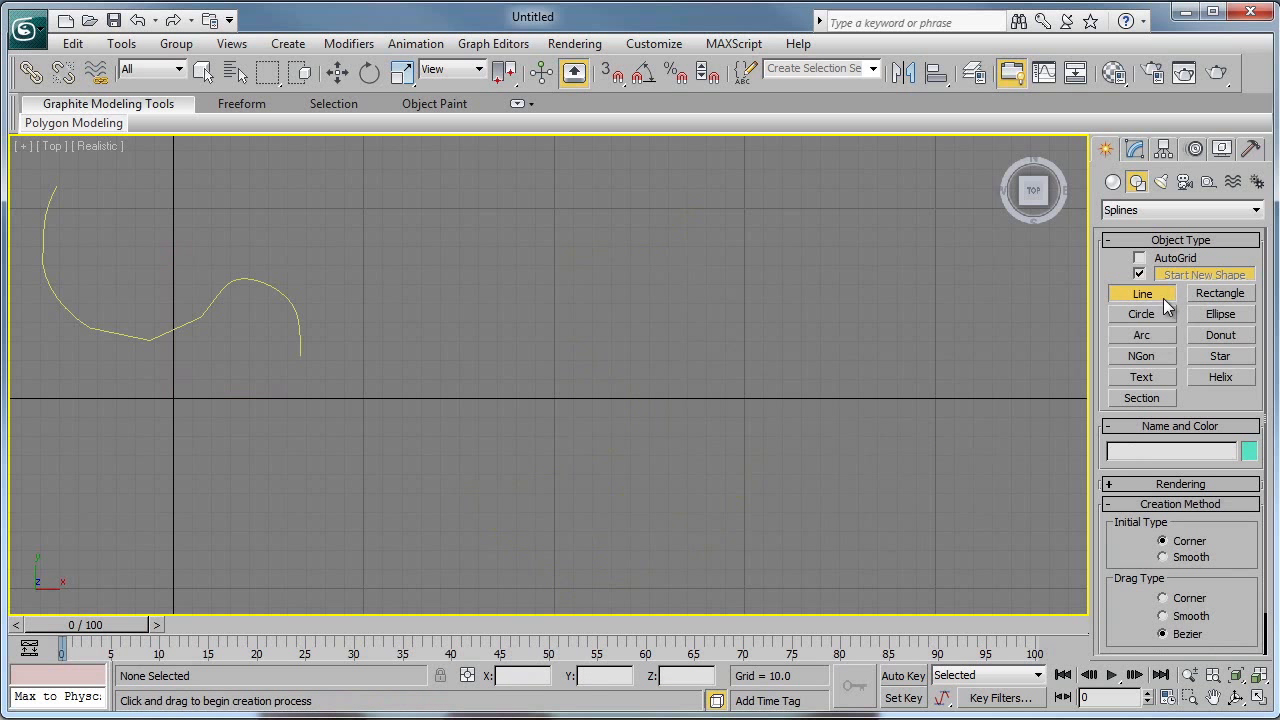
# Start a new line with a curved section and continue it with points constrained to horizontal and vertical directions.
pyautogui.click(578, 224)
pyautogui.moveTo(480, 398); pyautogui.dragTo(517, 468)
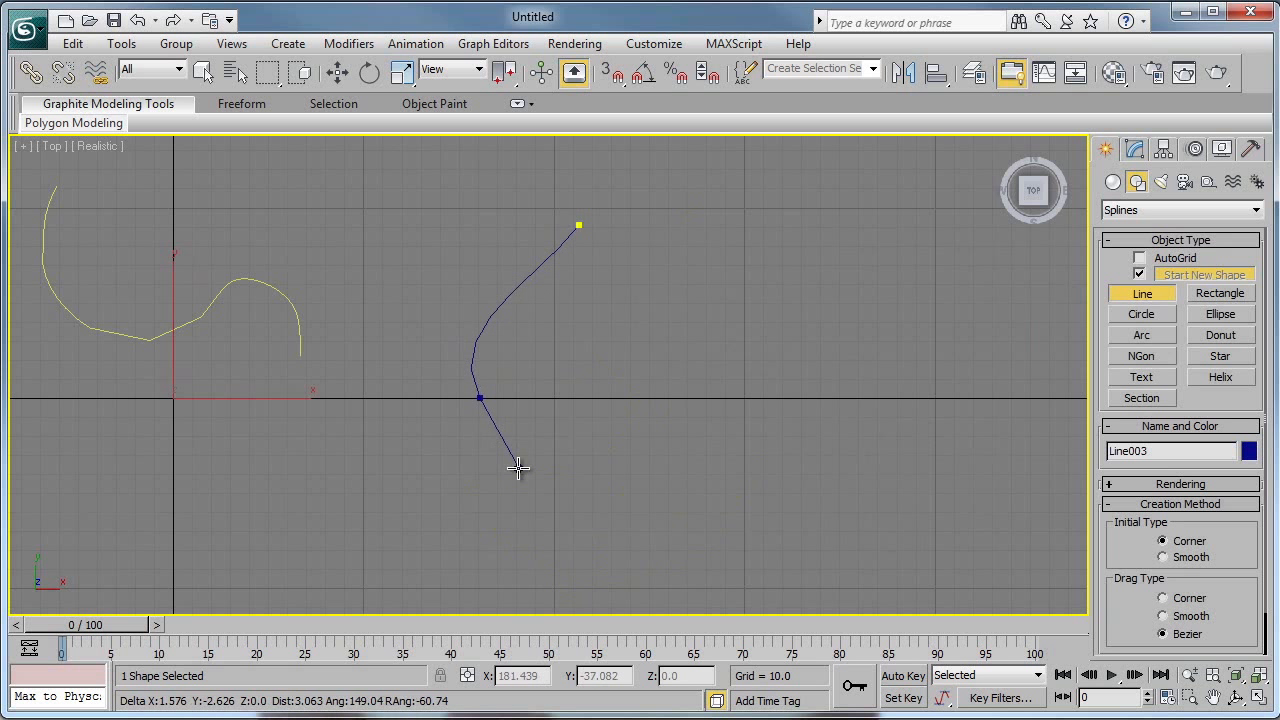
pyautogui.keyDown('shift'); pyautogui.click(636, 517); pyautogui.keyUp('shift')
pyautogui.keyDown('shift'); pyautogui.click(841, 530); pyautogui.keyUp('shift')
pyautogui.keyDown('shift'); pyautogui.click(814, 577); pyautogui.keyUp('shift')
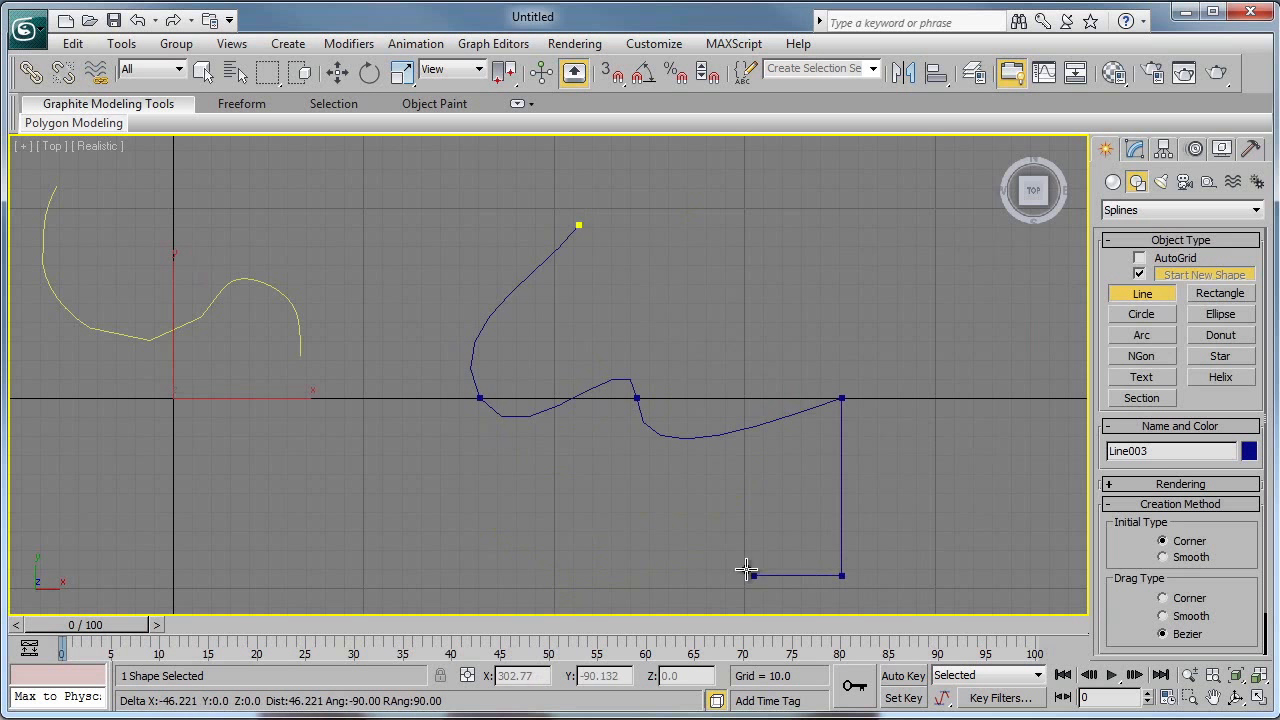
# Continue the line back beneath its first section with unconstrained, wavy Bezier points.
pyautogui.click(684, 553)
pyautogui.click(551, 534)
pyautogui.moveTo(540, 539); pyautogui.dragTo(540, 599)
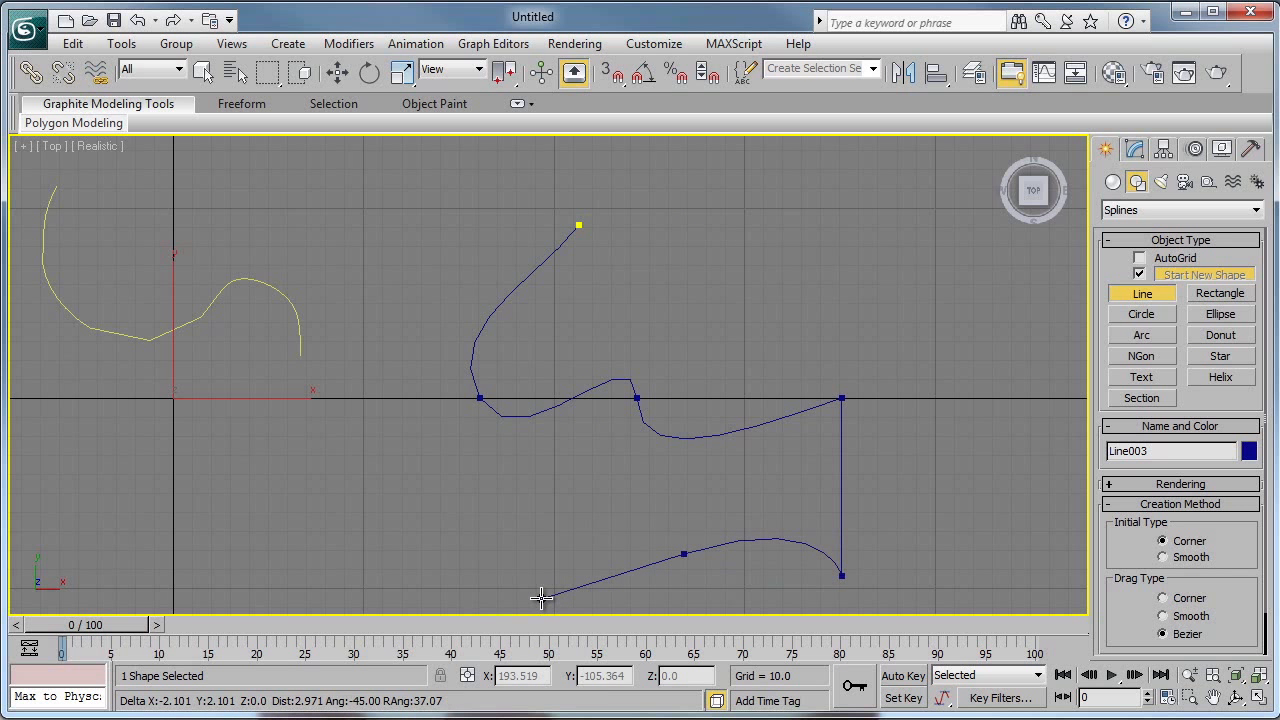
pyautogui.moveTo(502, 556); pyautogui.dragTo(494, 486)
pyautogui.click(415, 556)
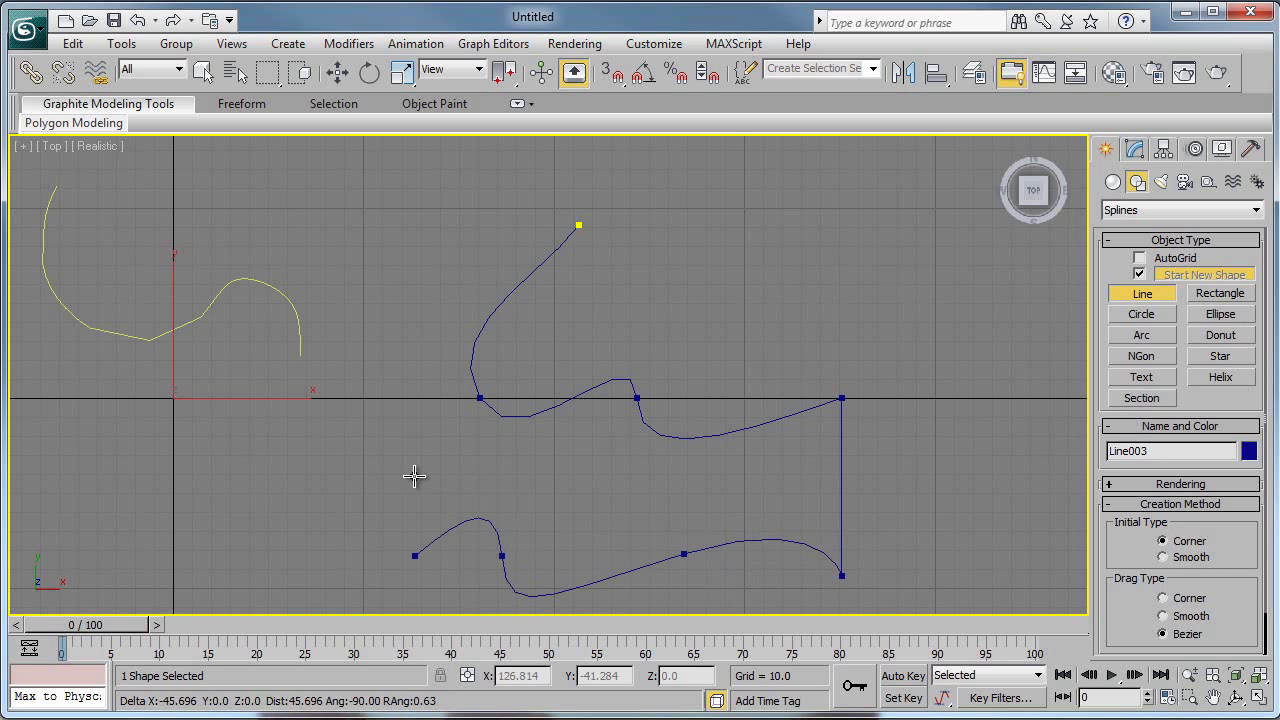
# End the line with stepped straight segments constrained to right angles and finish drawing it.
pyautogui.keyDown('shift'); pyautogui.click(415, 420); pyautogui.keyUp('shift')
pyautogui.keyDown('shift'); pyautogui.click(361, 420); pyautogui.keyUp('shift')
pyautogui.keyDown('shift'); pyautogui.click(352, 366); pyautogui.keyUp('shift')
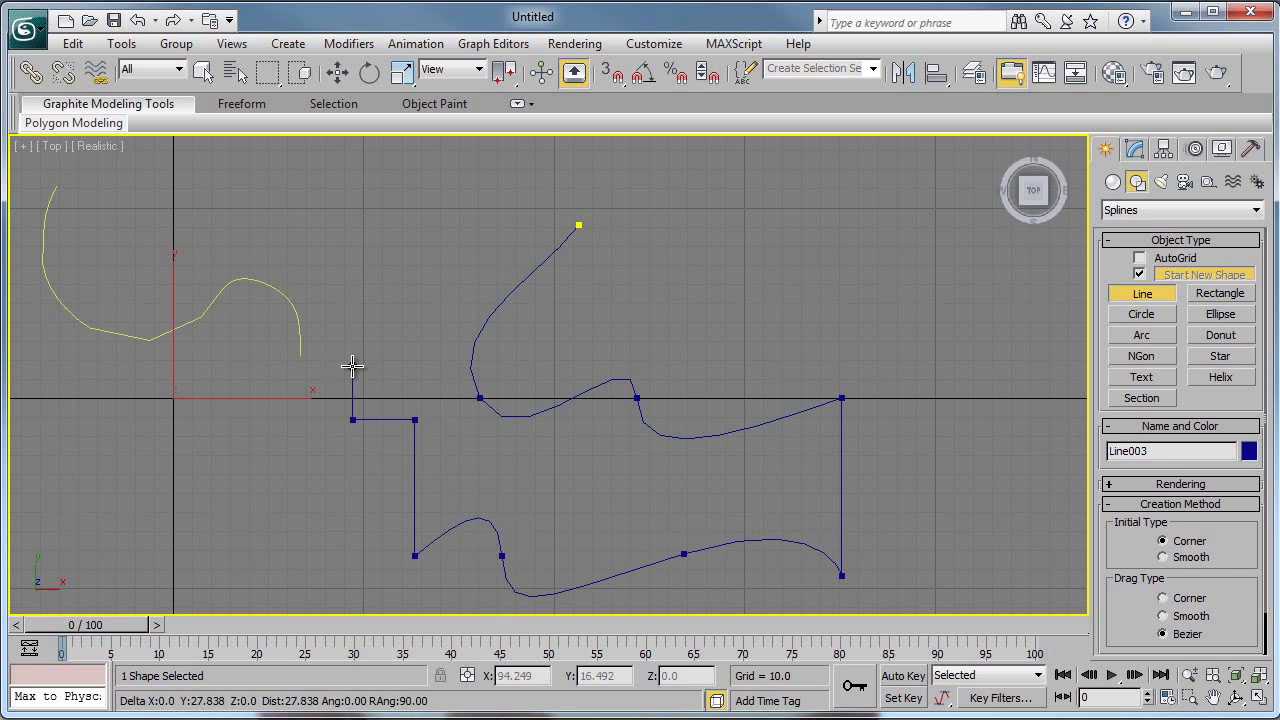
pyautogui.rightClick(352, 366)
# Switch back to the Perspective view and delete the newly drawn line.
pyautogui.keyDown('alt'); pyautogui.moveTo(706, 400); pyautogui.dragTo(610, 404, button='middle'); pyautogui.keyUp('alt')
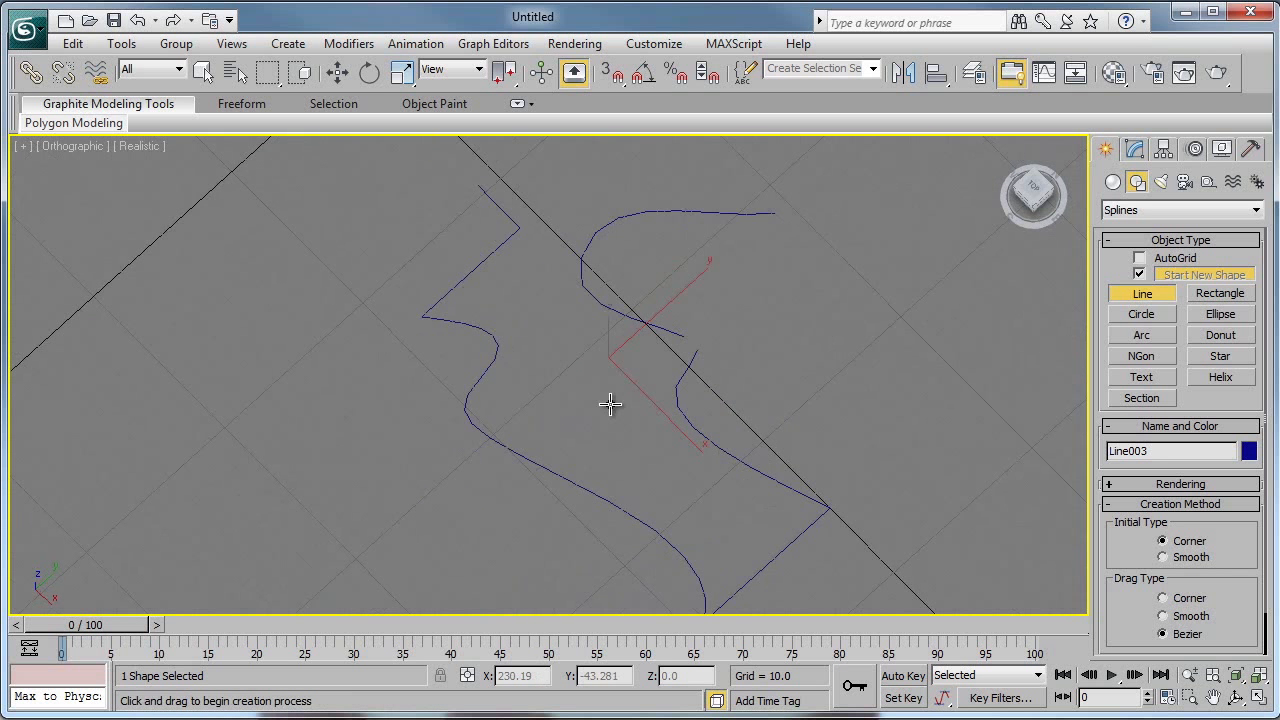
pyautogui.press('p')
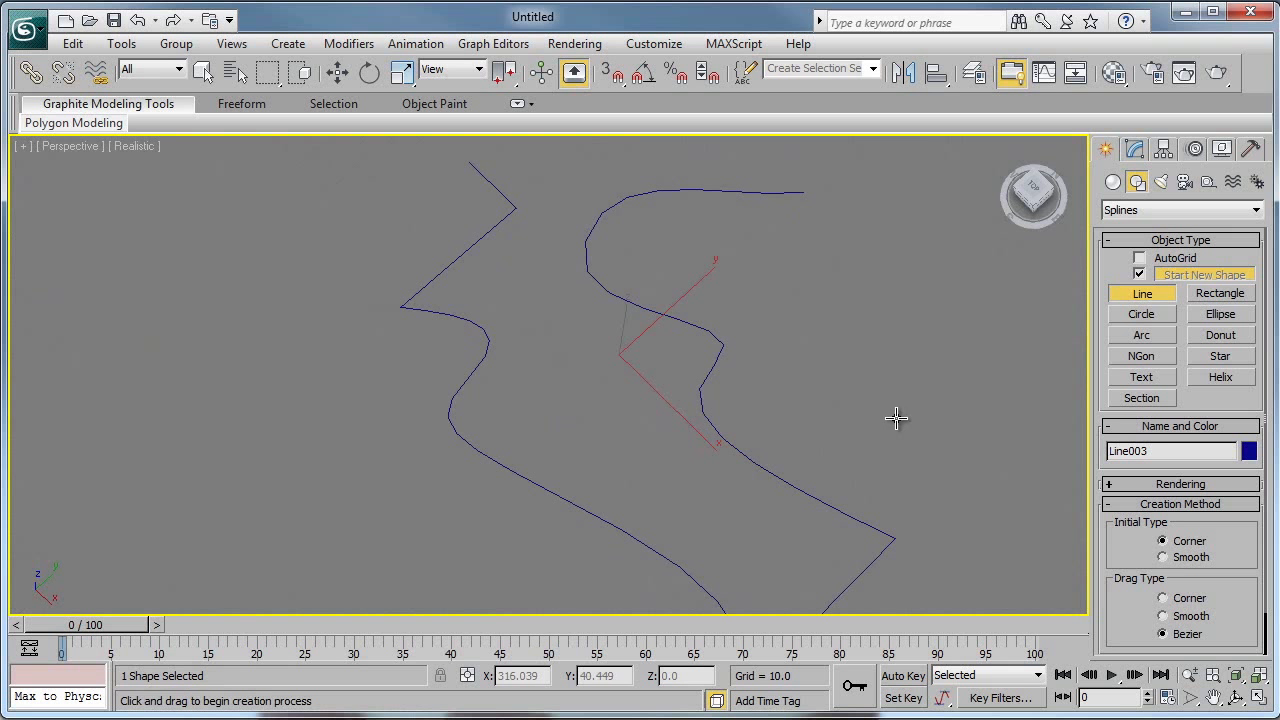
pyautogui.scroll(-4, 896, 418)
pyautogui.moveTo(690, 388)
pyautogui.mouseDown(button='middle')
pyautogui.moveTo(746, 438)
pyautogui.moveTo(734, 446)
pyautogui.moveTo(891, 411)
pyautogui.moveTo(686, 491)
pyautogui.moveTo(601, 463)
pyautogui.moveTo(688, 402)
pyautogui.mouseUp(button='middle')
pyautogui.press('Delete')
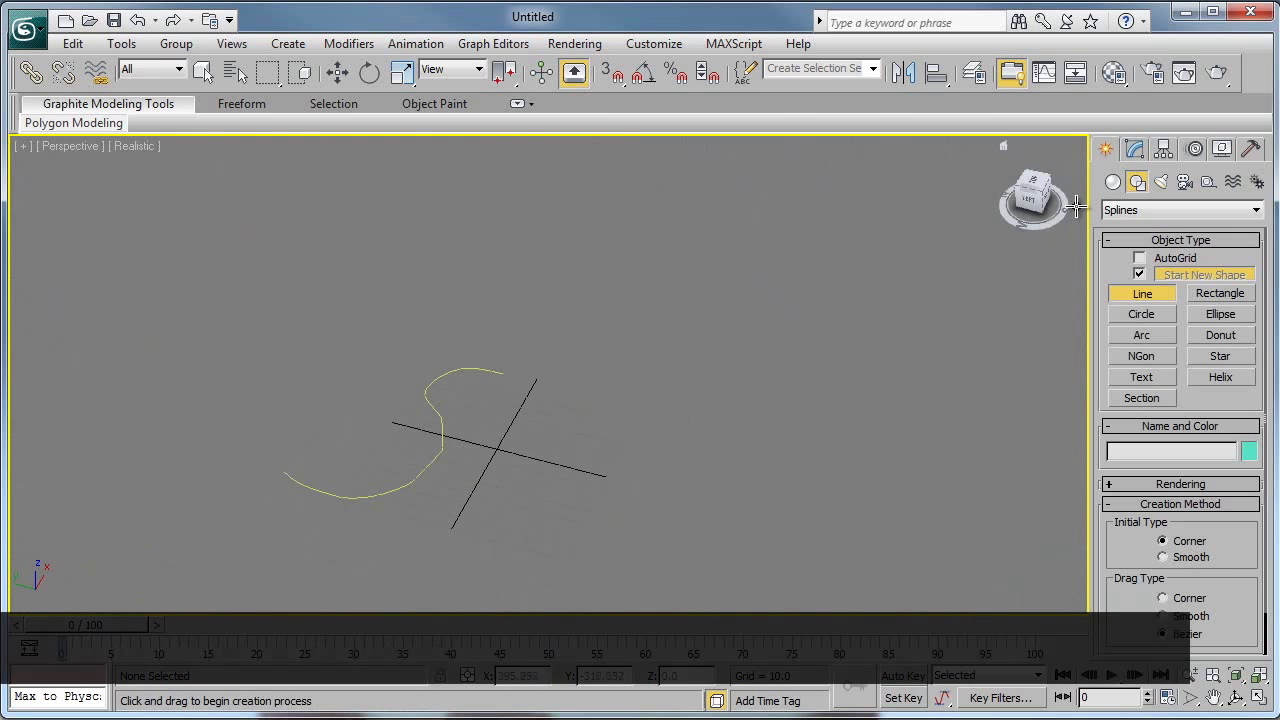
# Leave line creation and unhide the Path layer in the layer manager.
pyautogui.click(1042, 76)
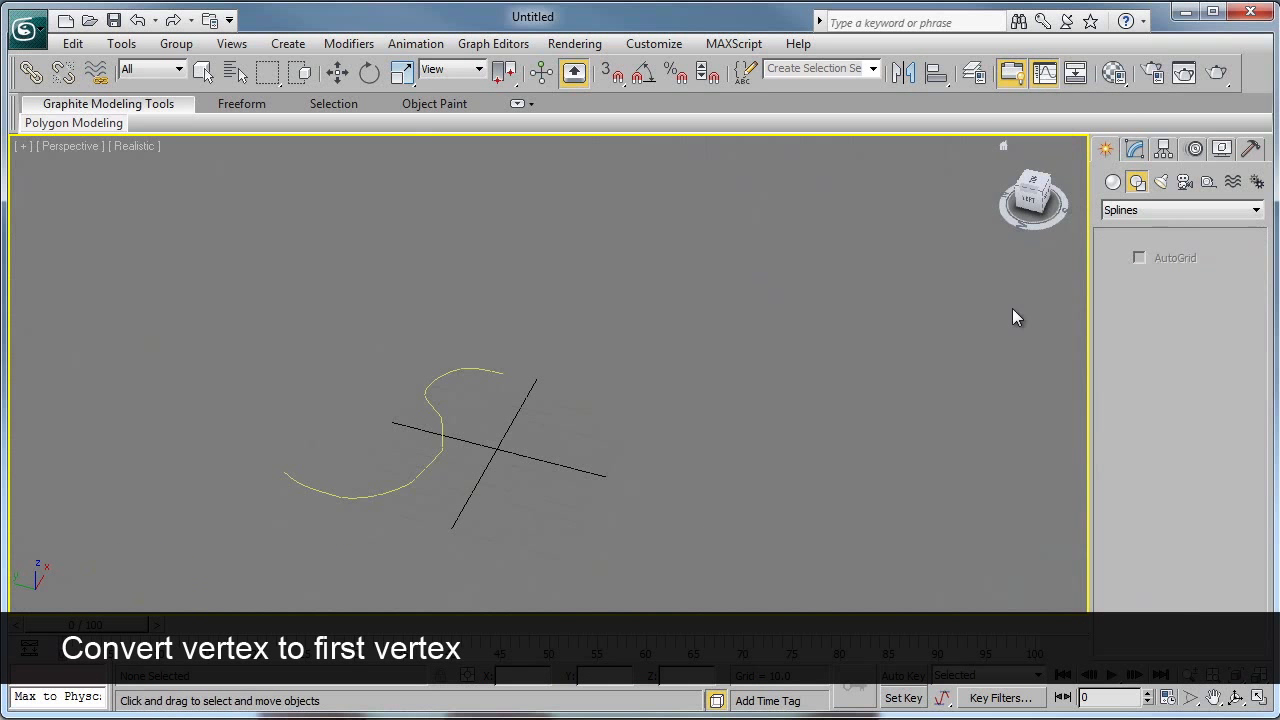
pyautogui.click(1062, 175)
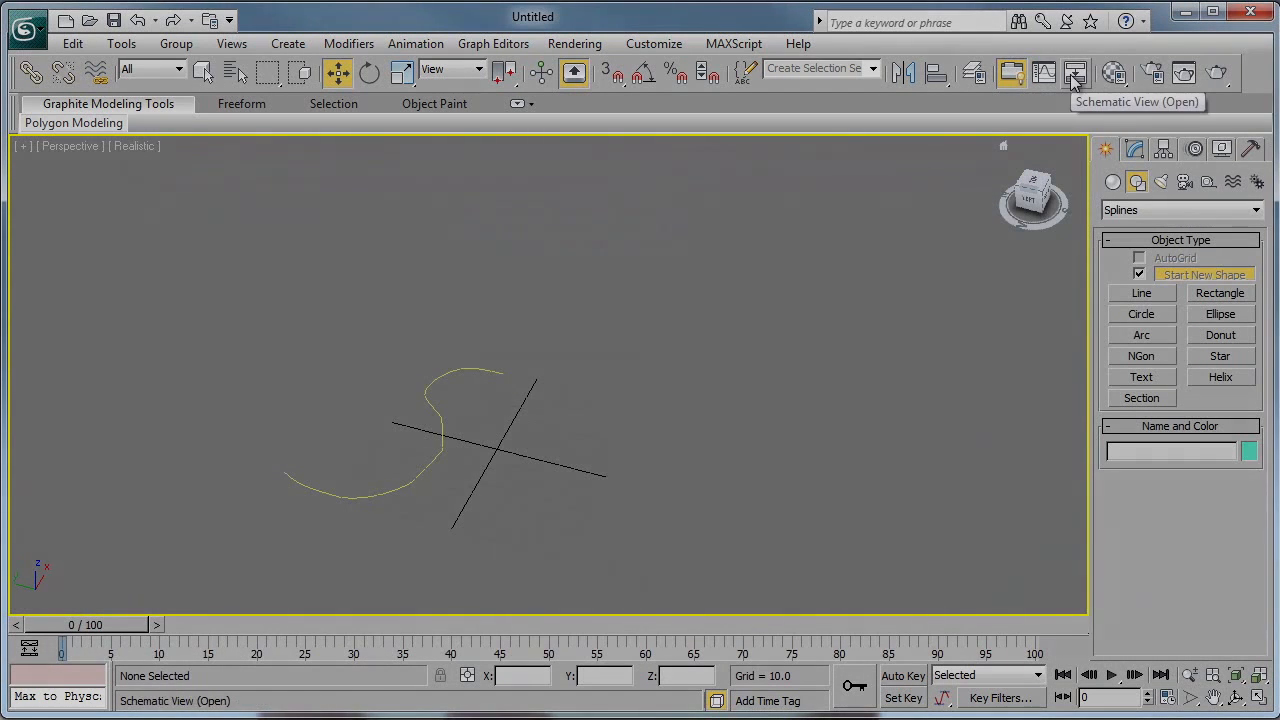
pyautogui.click(975, 72)
pyautogui.click(893, 291)
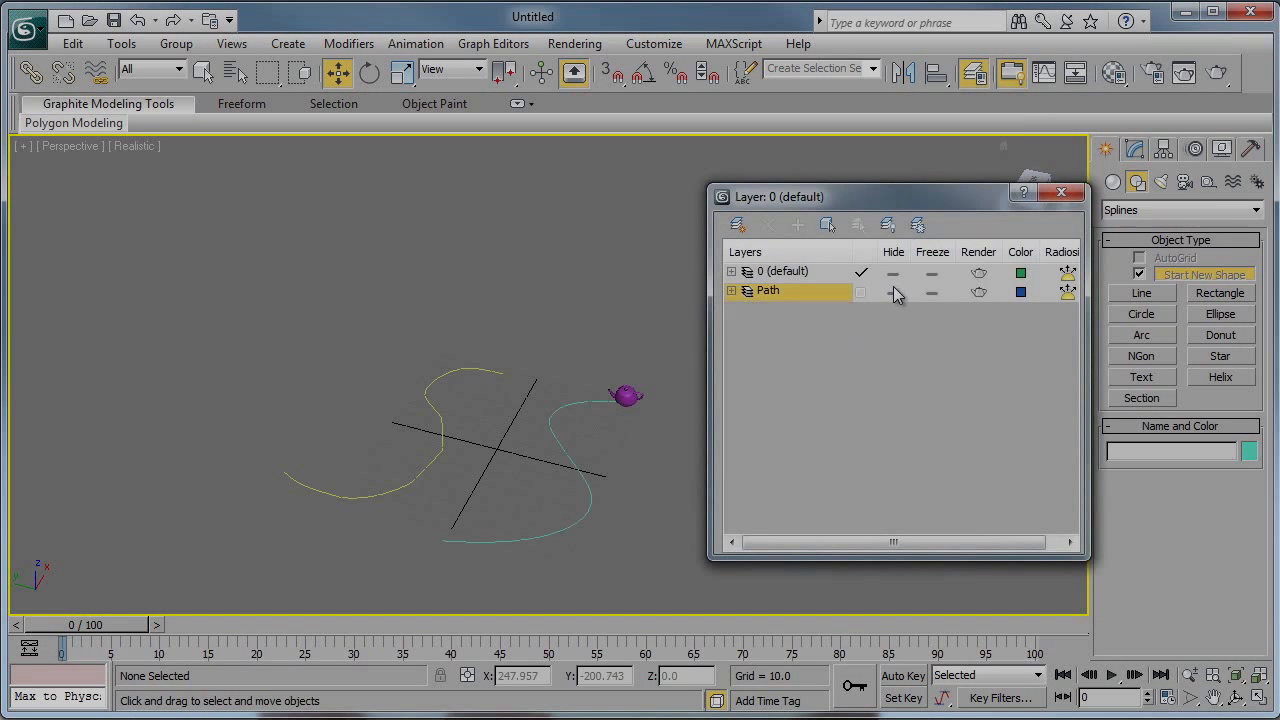
pyautogui.click(1062, 193)
# Scrub the timeline from frame 0 to 100 to preview the teapot's movement along its path.
pyautogui.scroll(5, 642, 490)
pyautogui.scroll(-3, 642, 491)
pyautogui.moveTo(672, 468); pyautogui.dragTo(687, 307, button='middle')
pyautogui.scroll(3, 765, 412)
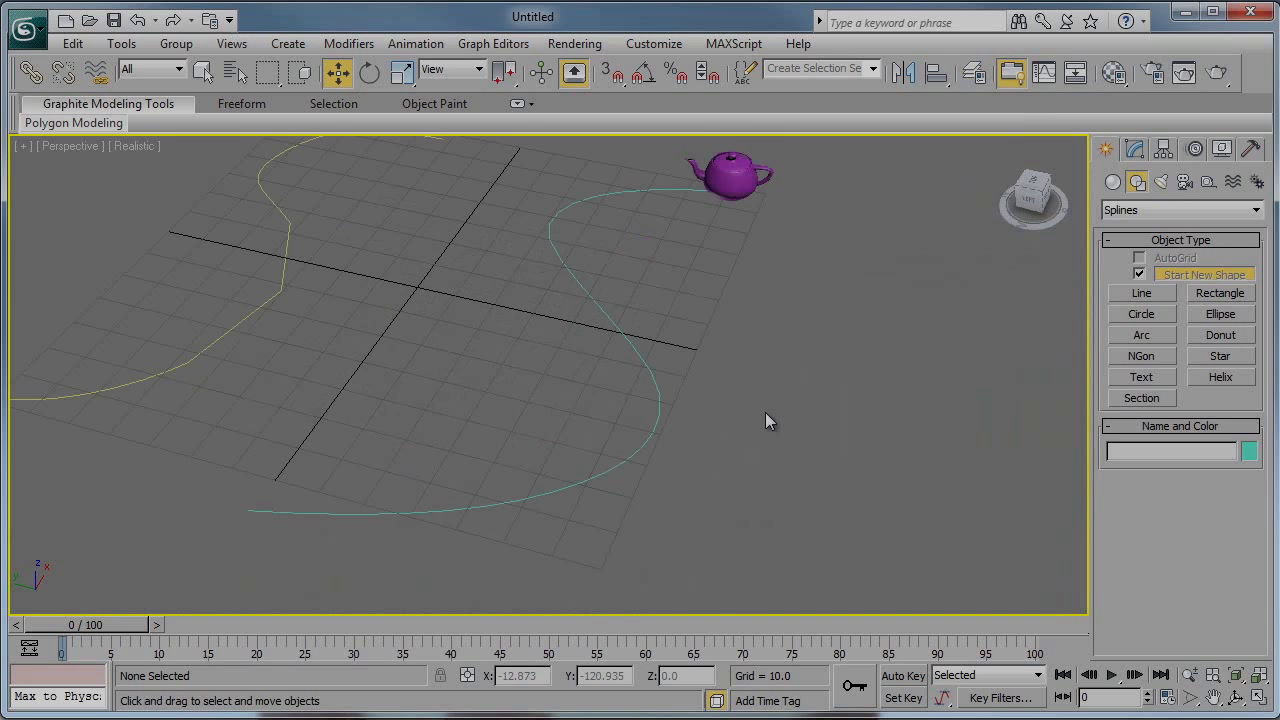
pyautogui.moveTo(115, 632); pyautogui.dragTo(1032, 625)
# Select the teapot's curved path line and enter its Vertex sub-object level for editing.
pyautogui.moveTo(116, 566); pyautogui.dragTo(100, 565)
pyautogui.press('w')
pyautogui.click(488, 505)
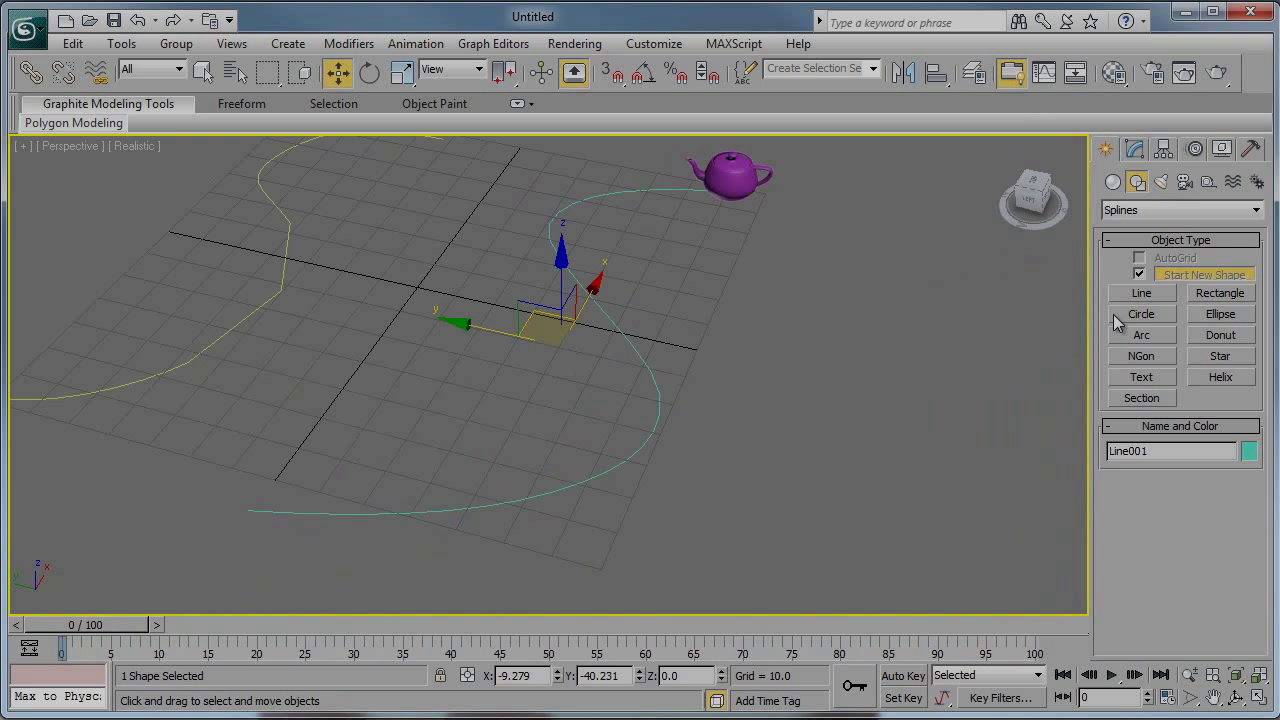
pyautogui.click(1134, 148)
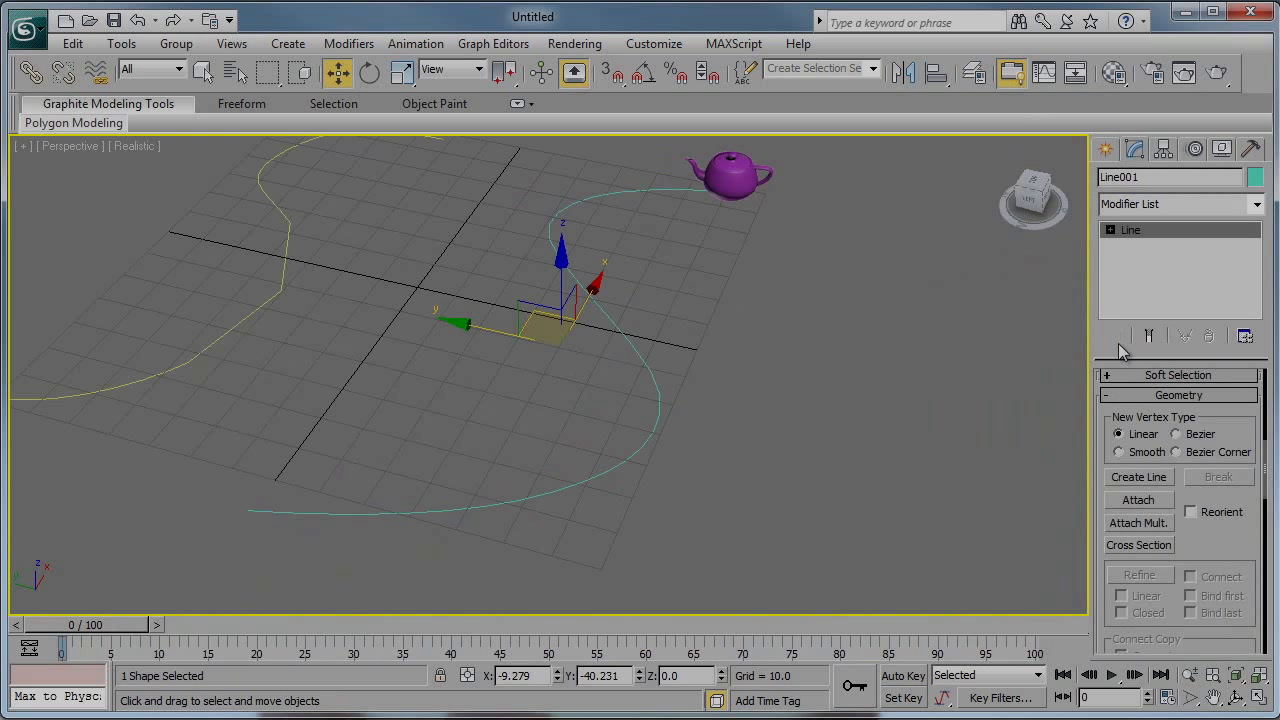
pyautogui.click(1110, 230)
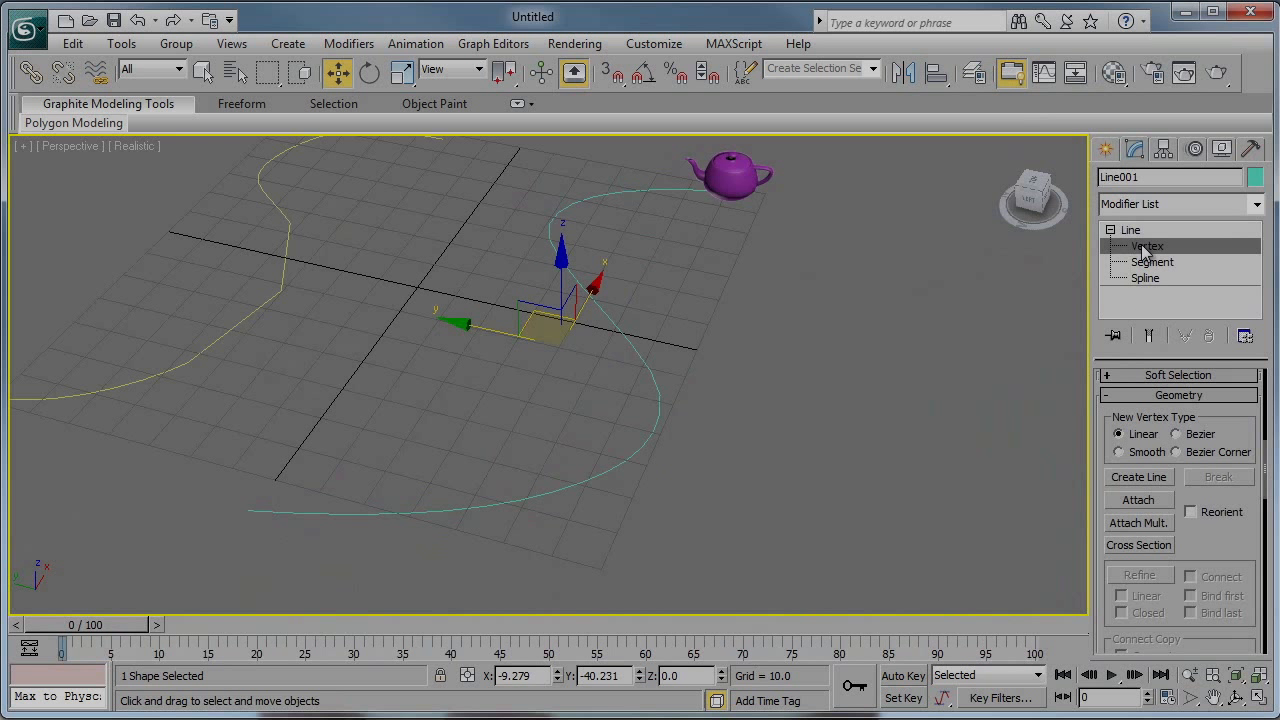
pyautogui.click(1147, 247)
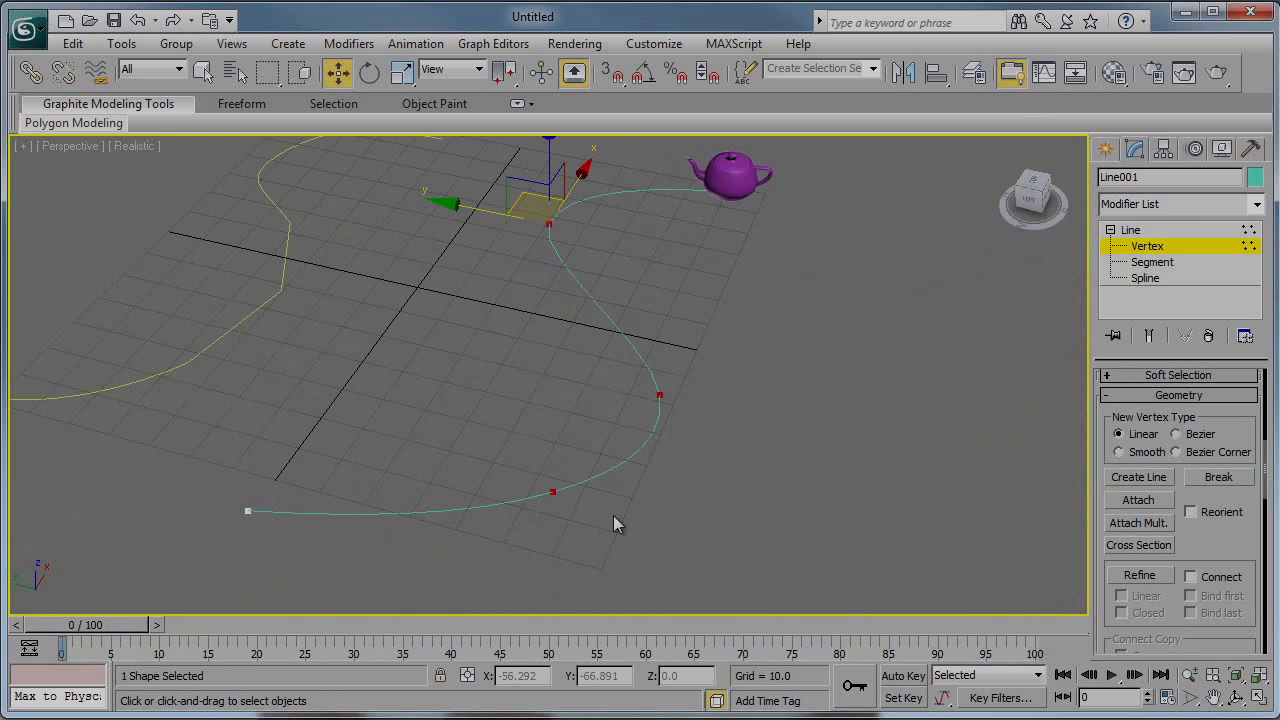
# At frame 20, select the path's end vertex opposite the teapot's starting point and make it the first vertex.
pyautogui.moveTo(140, 625); pyautogui.dragTo(296, 625)
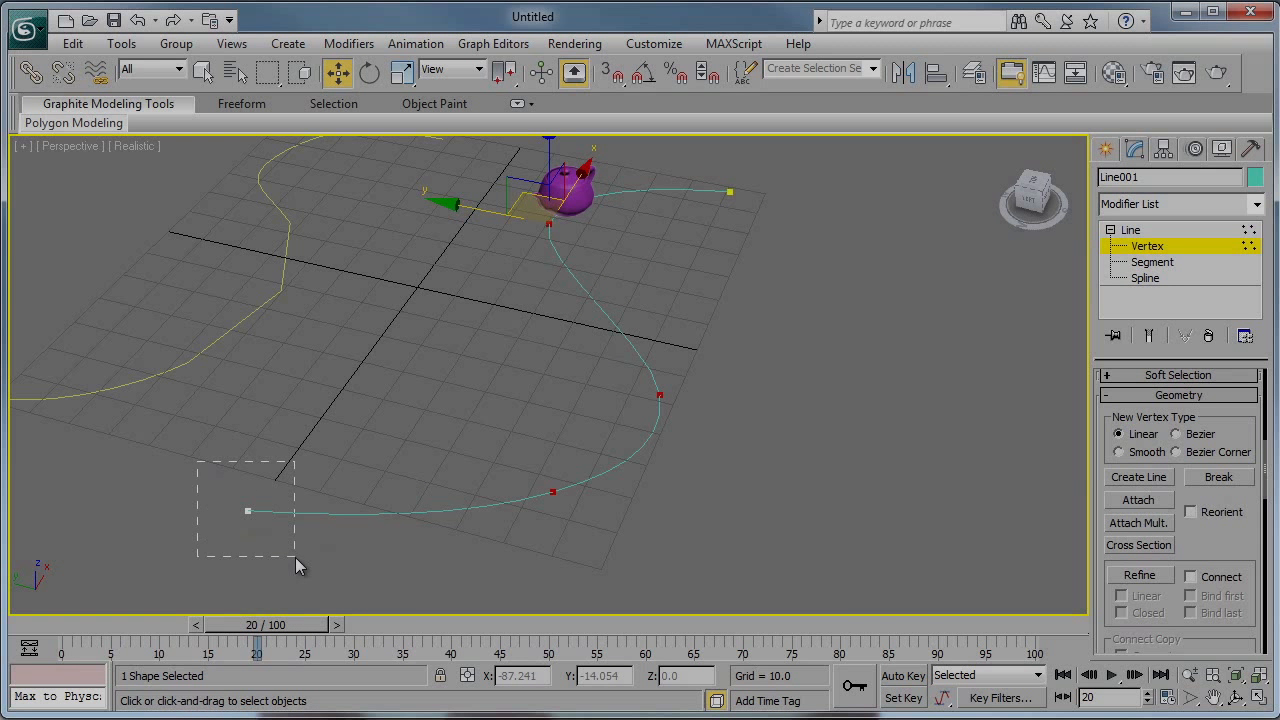
pyautogui.moveTo(295, 557); pyautogui.dragTo(297, 557)
pyautogui.moveTo(1173, 617); pyautogui.dragTo(1222, 301)
pyautogui.click(1158, 502)
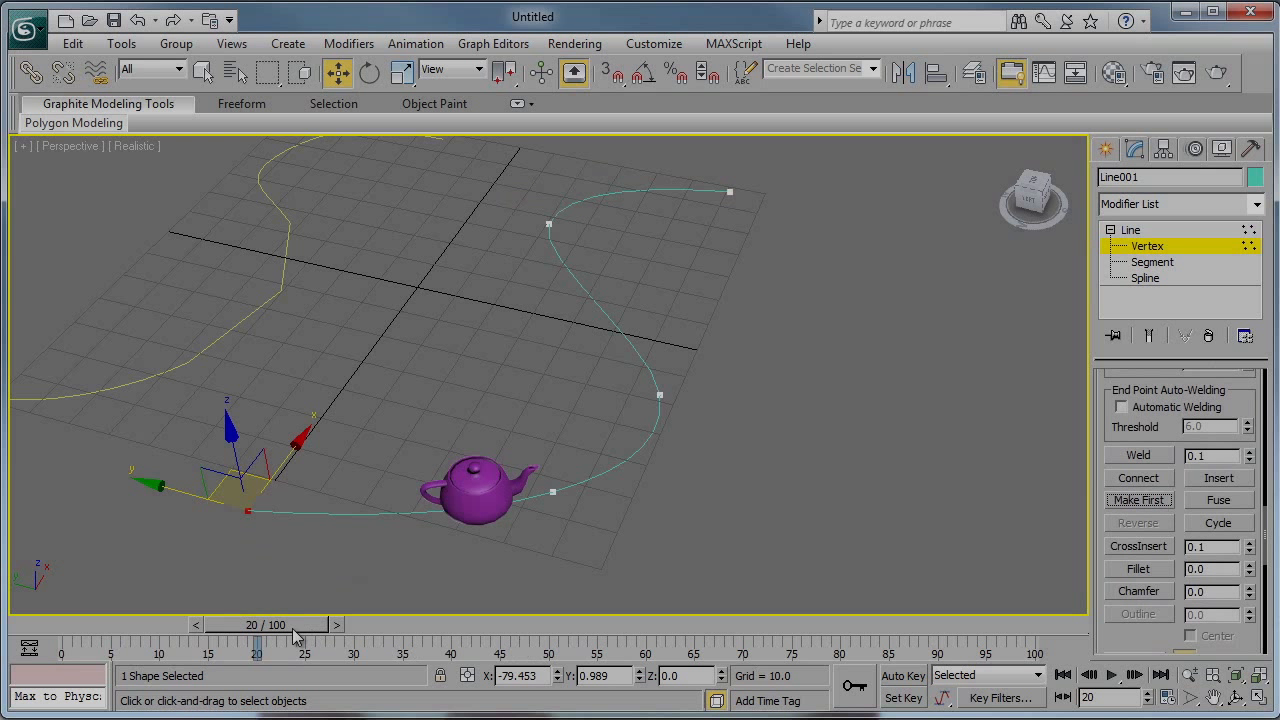
# Scrub the timeline to frame 47 and back to frame 0 to check the teapot's travel direction along the path.
pyautogui.moveTo(262, 626); pyautogui.dragTo(494, 626)
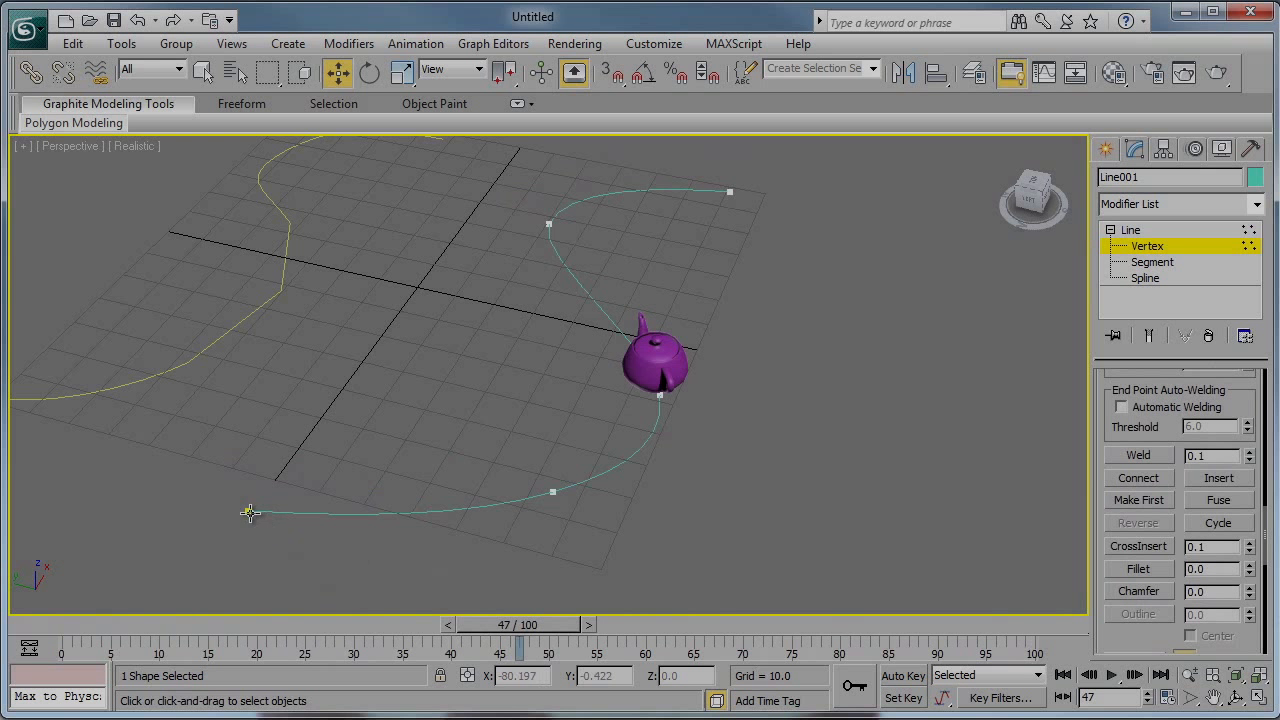
pyautogui.moveTo(515, 625); pyautogui.dragTo(85, 626)
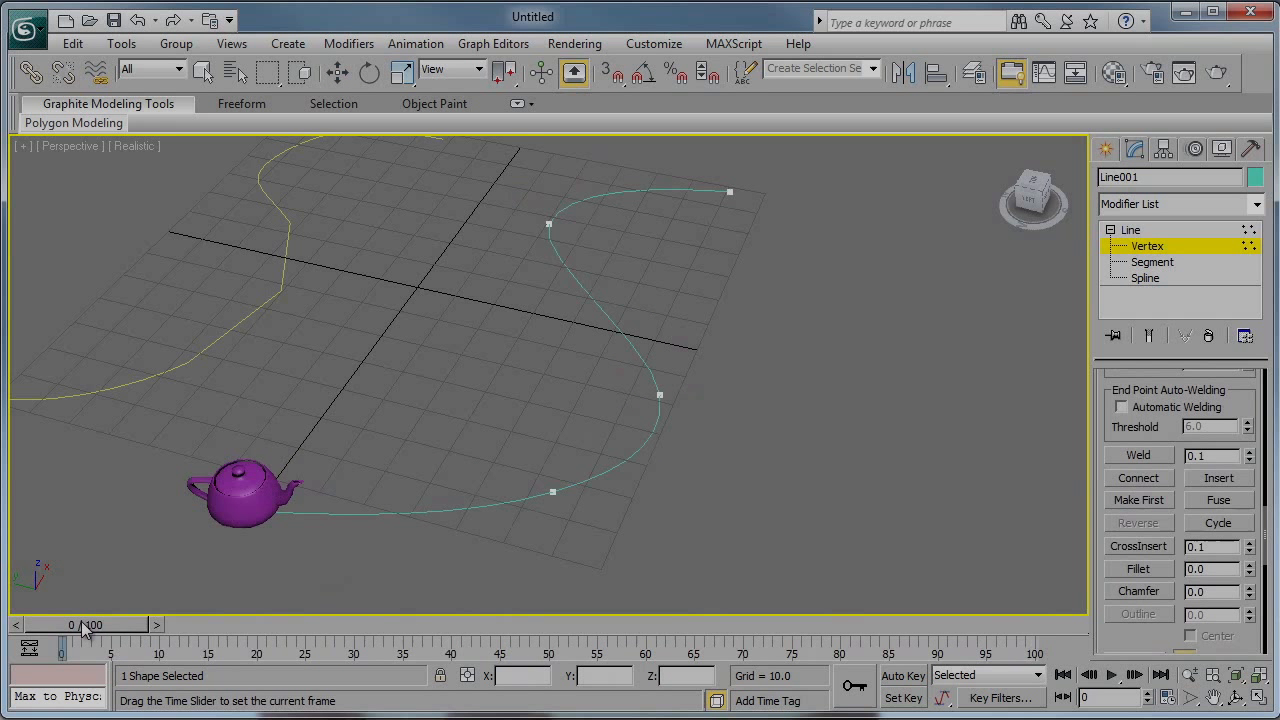
pyautogui.press('w')
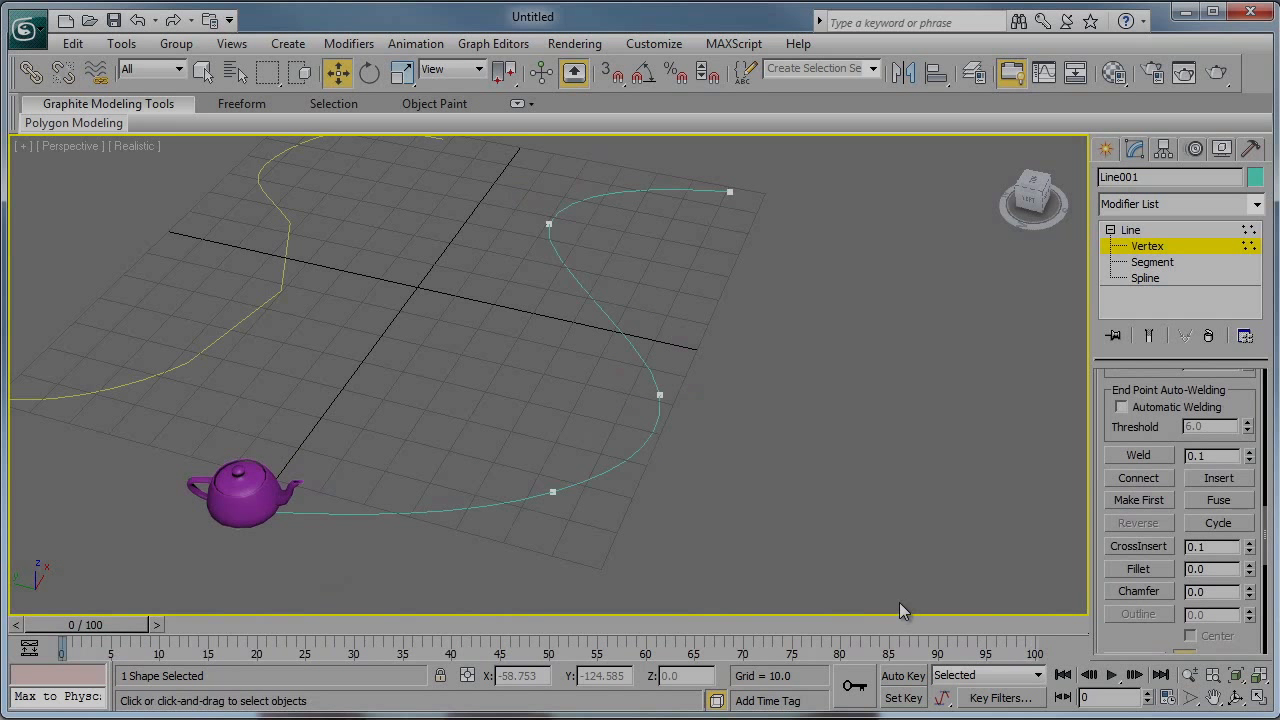